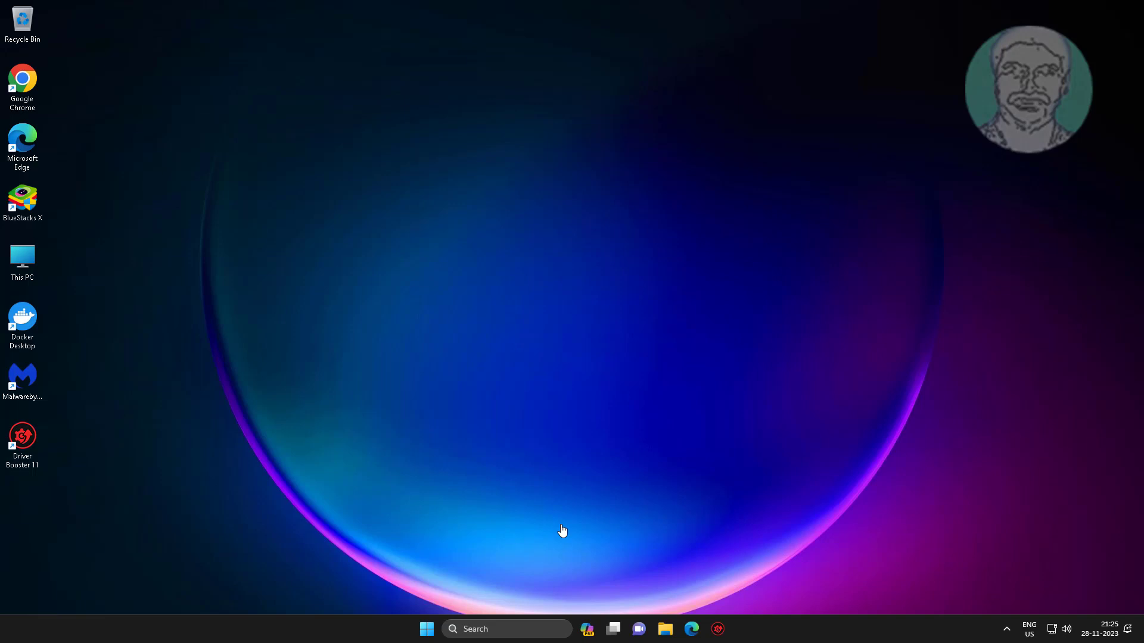
Search for 'control panel', launch it, and go to Programs and Features.
left_click(508, 633)
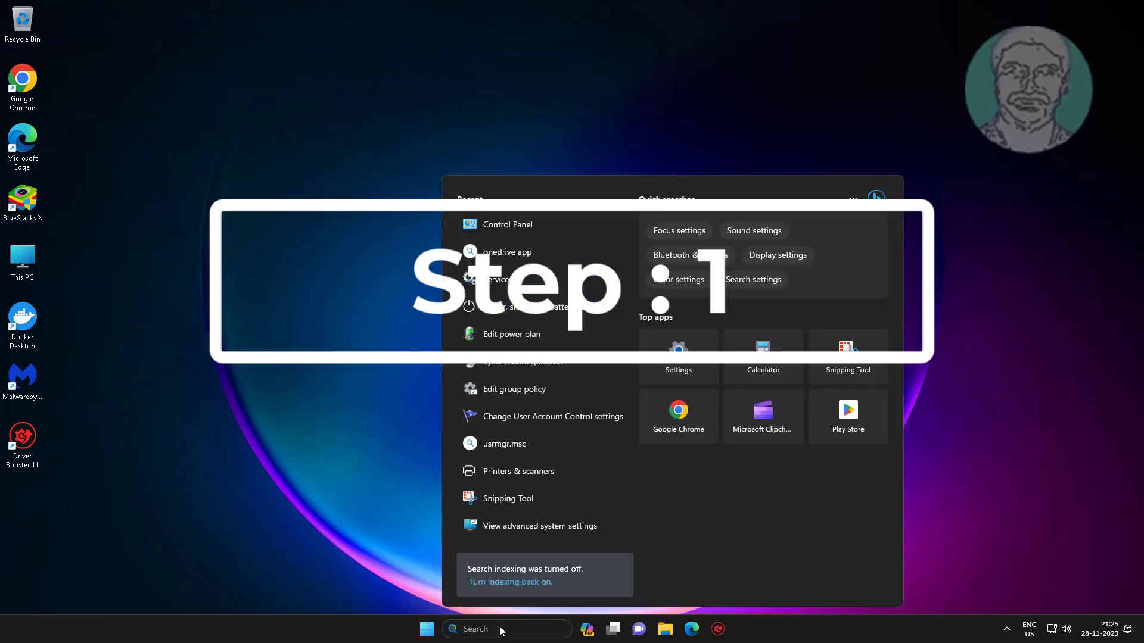
type("control panel")
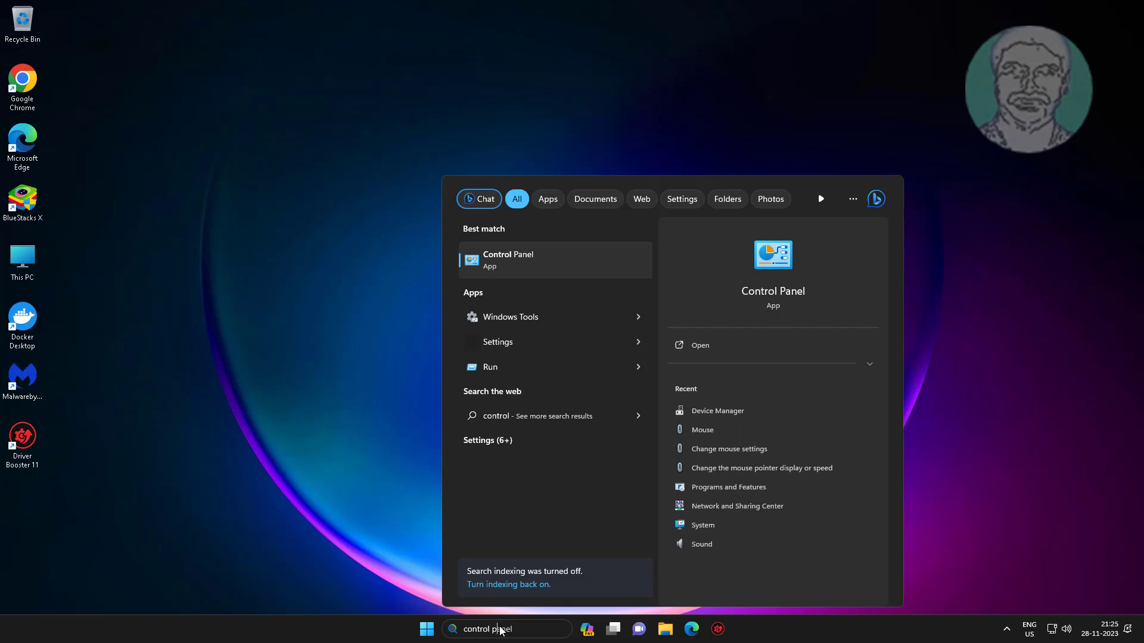
left_click(508, 259)
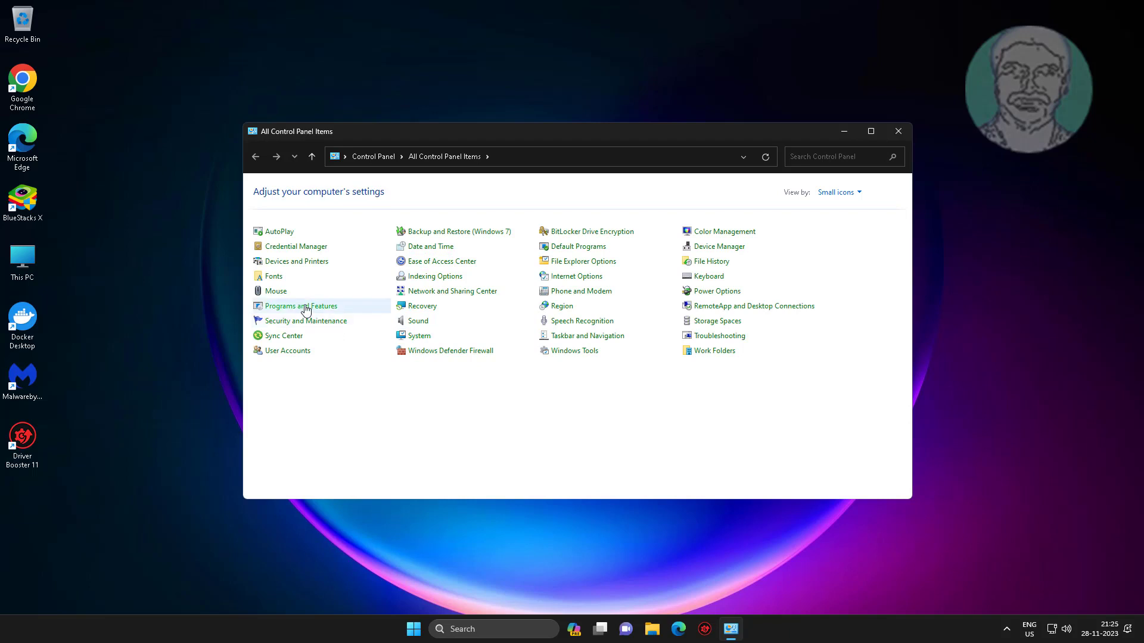
left_click(305, 308)
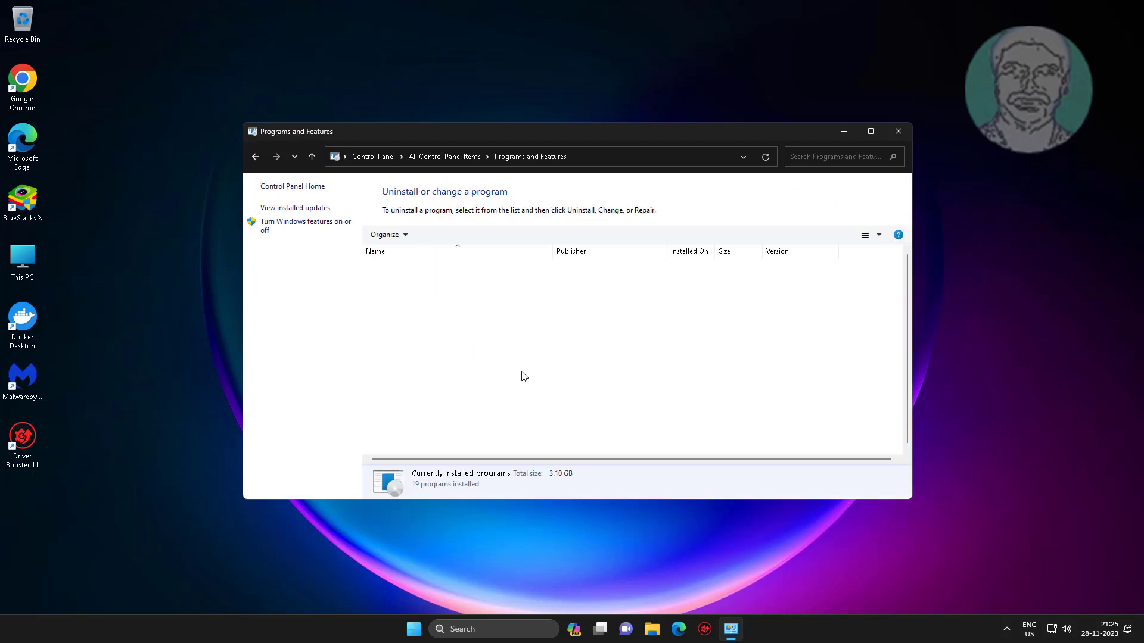
In Windows Features, tick LPD Print Service and LPR Port Monitor under Print and Document Services.
left_click(321, 224)
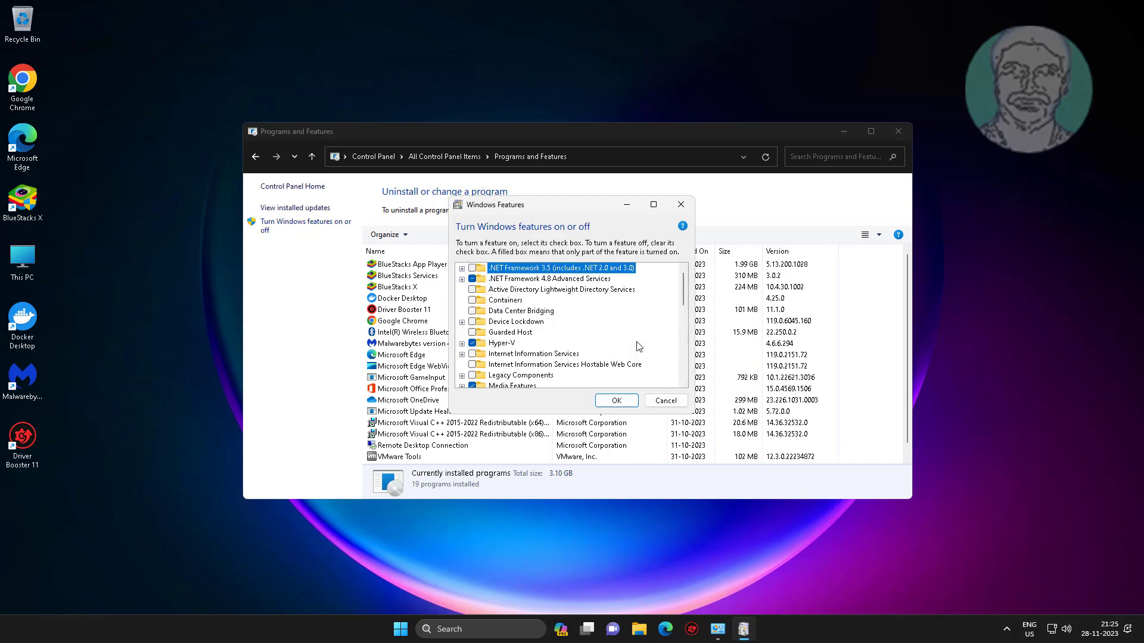
scroll(575, 347, "down", 3)
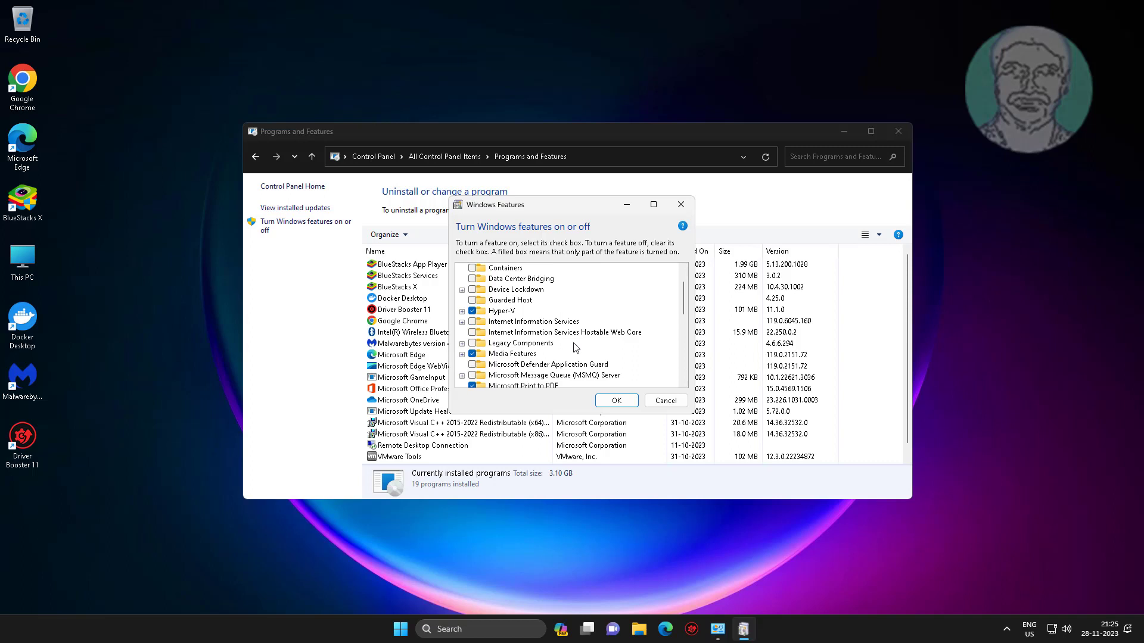
scroll(575, 347, "down", 1)
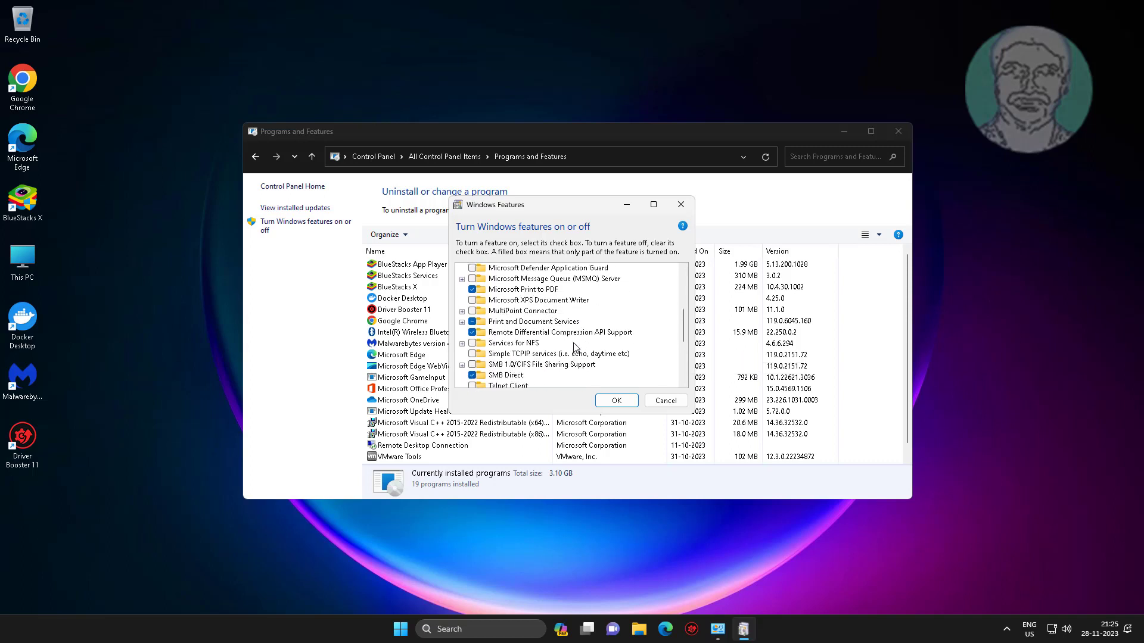
left_click(515, 323)
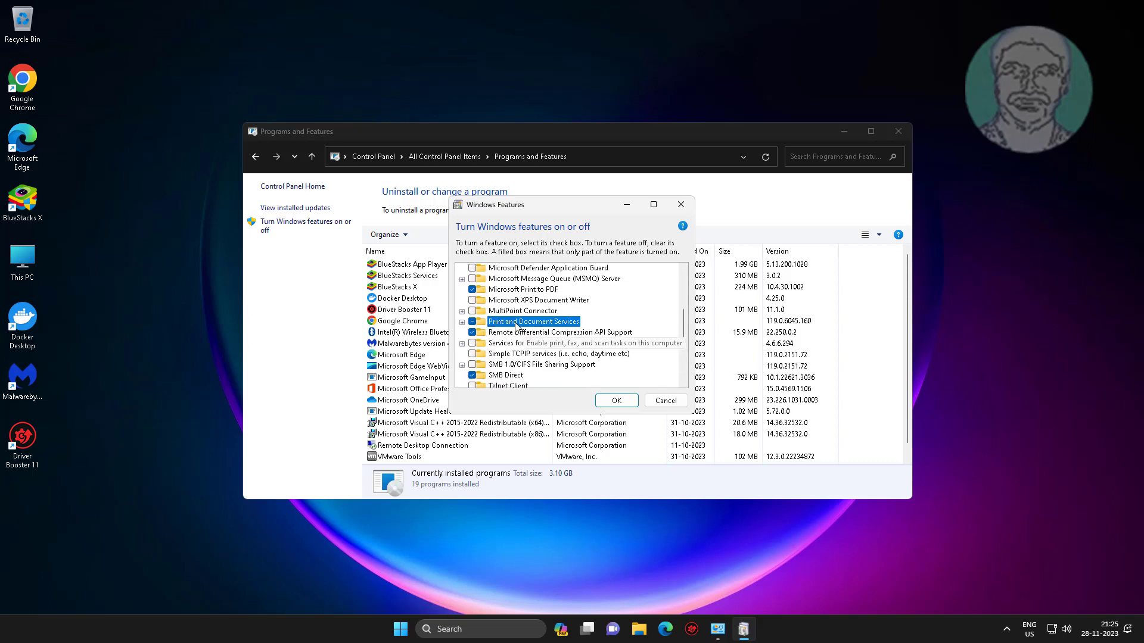
left_click(463, 322)
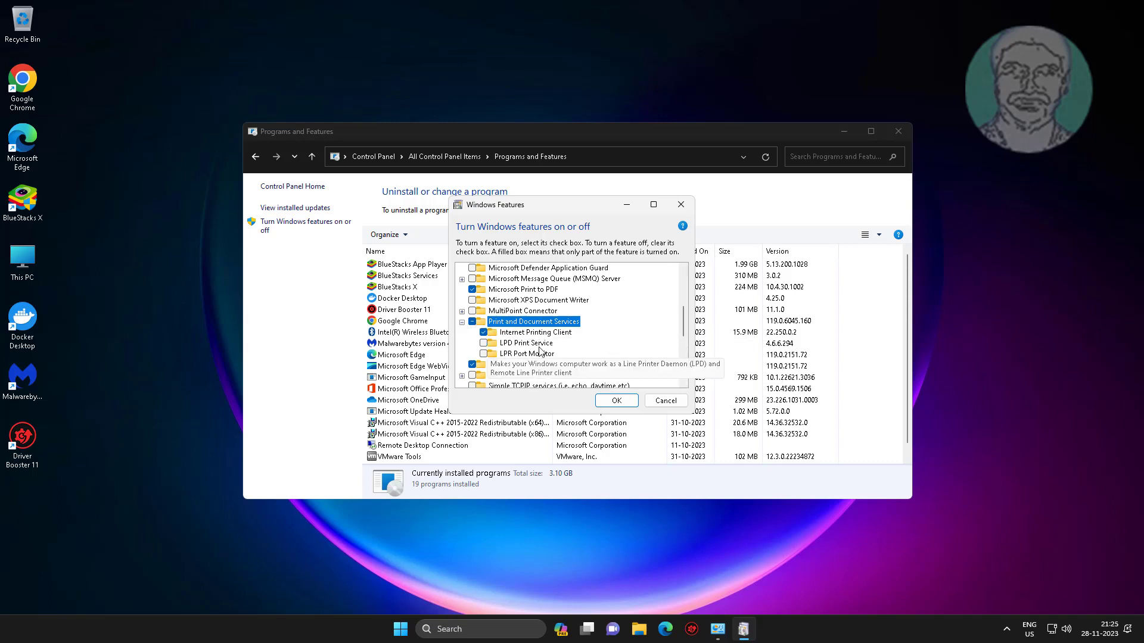
left_click(484, 344)
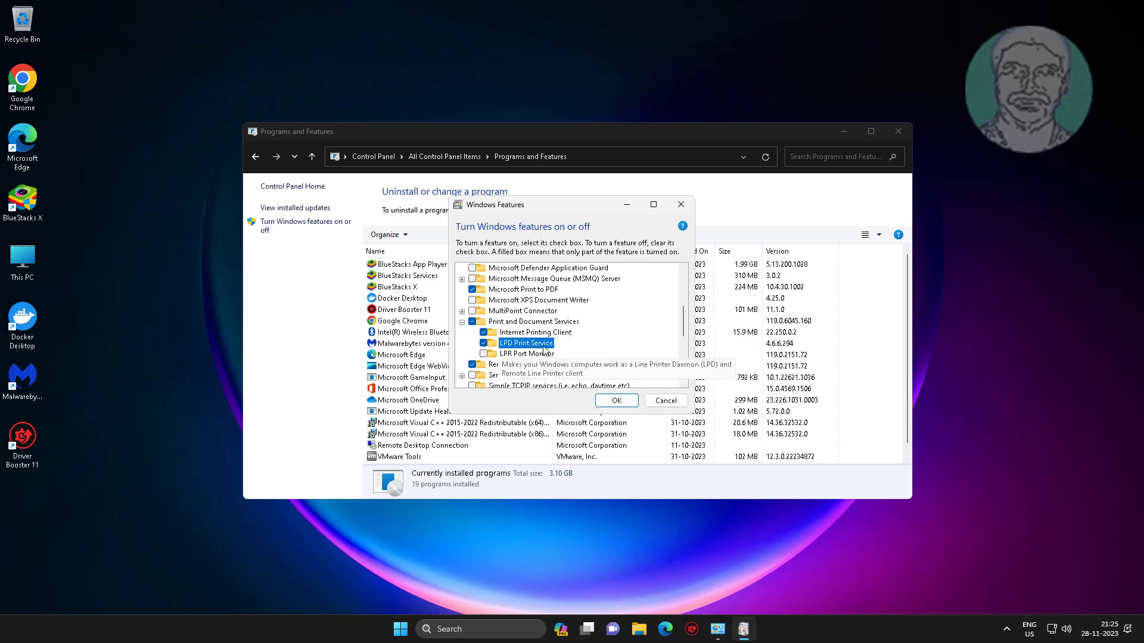
left_click(484, 354)
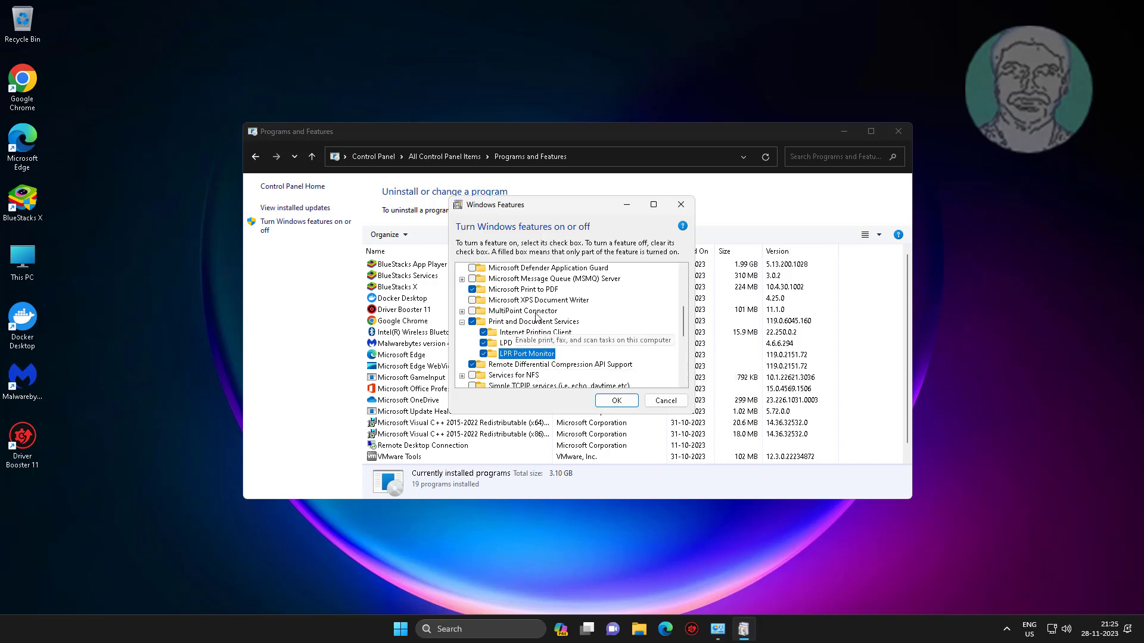
Apply the LPD/LPR feature changes and dismiss the completion notice.
left_click(619, 402)
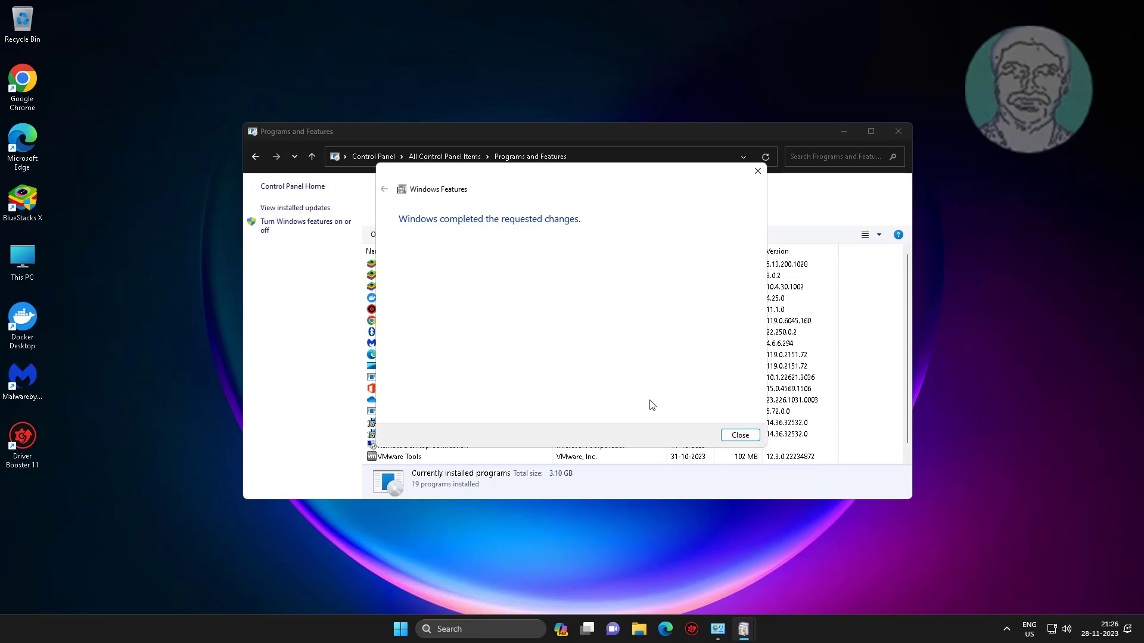
left_click(740, 435)
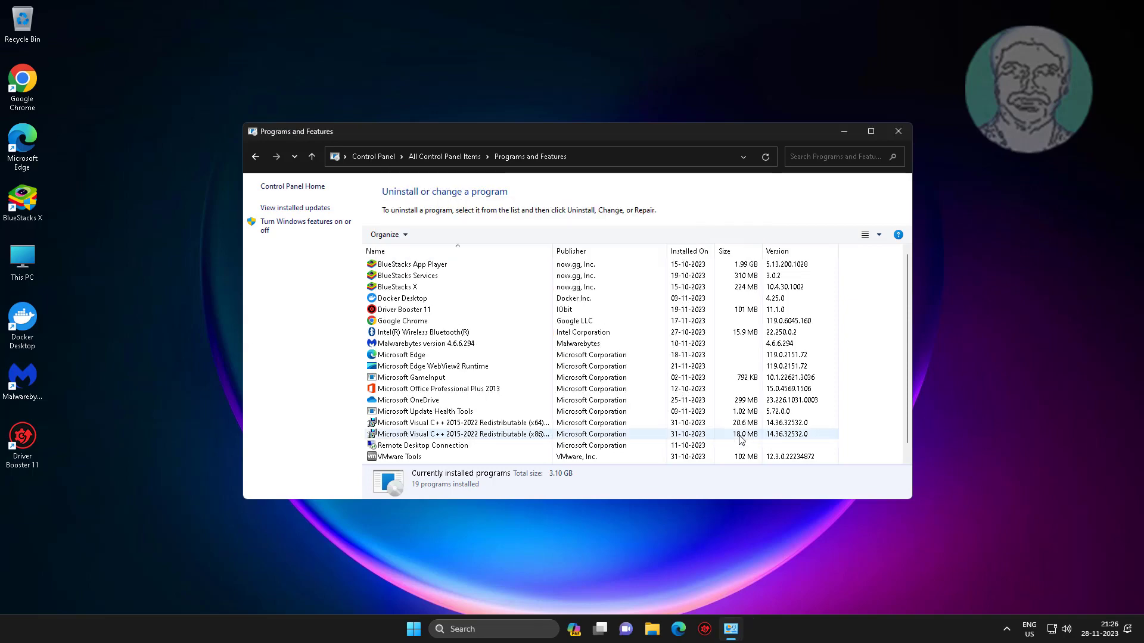
Close Programs and Features and restart Windows from the Start menu power options.
left_click(898, 131)
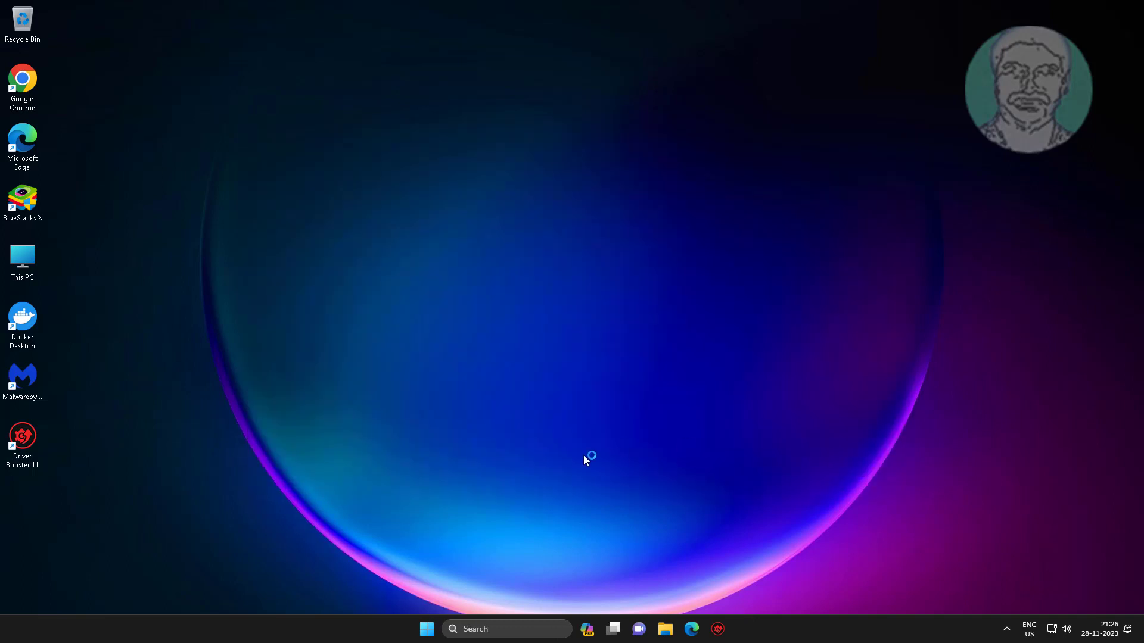
left_click(426, 632)
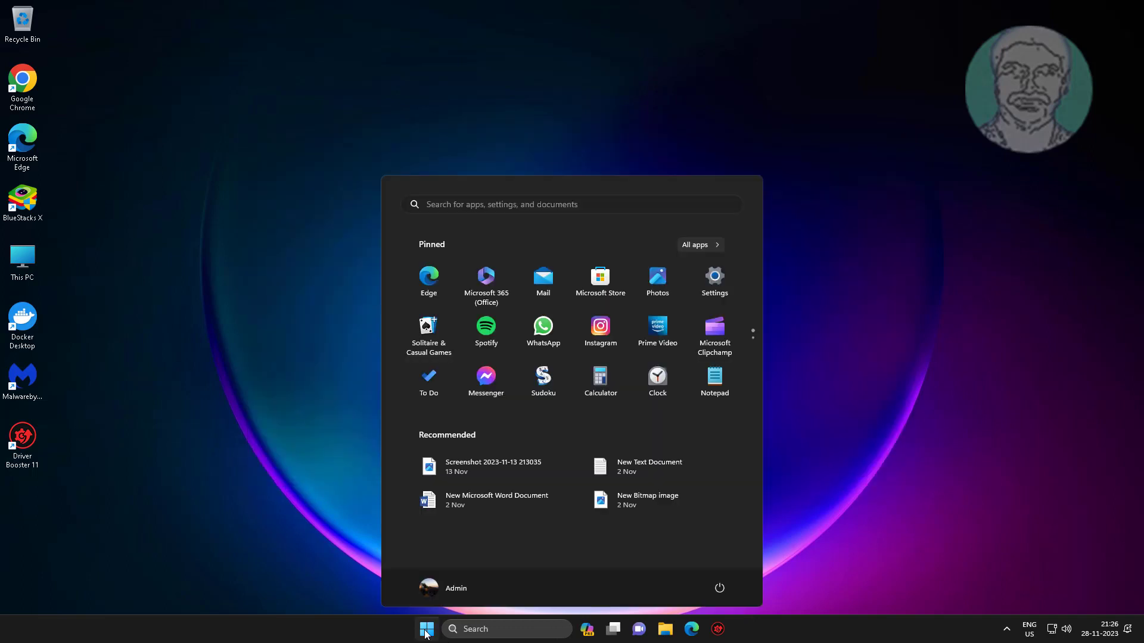
left_click(719, 588)
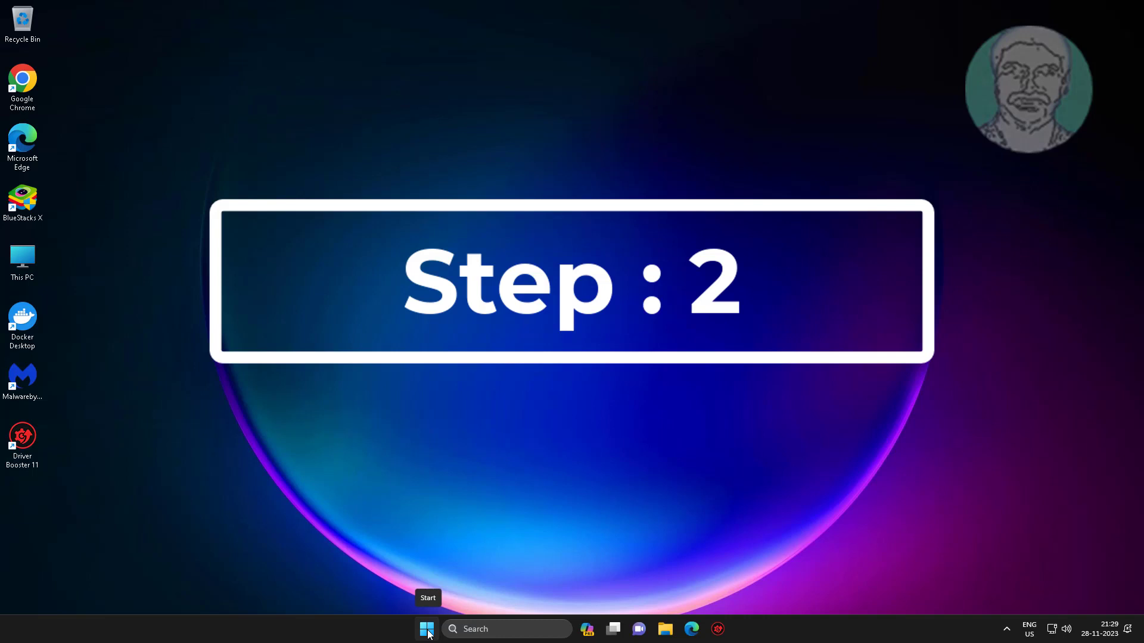
Launch gpedit.msc maximized and navigate to Computer Configuration > Administrative Templates > Printers.
left_click(530, 622)
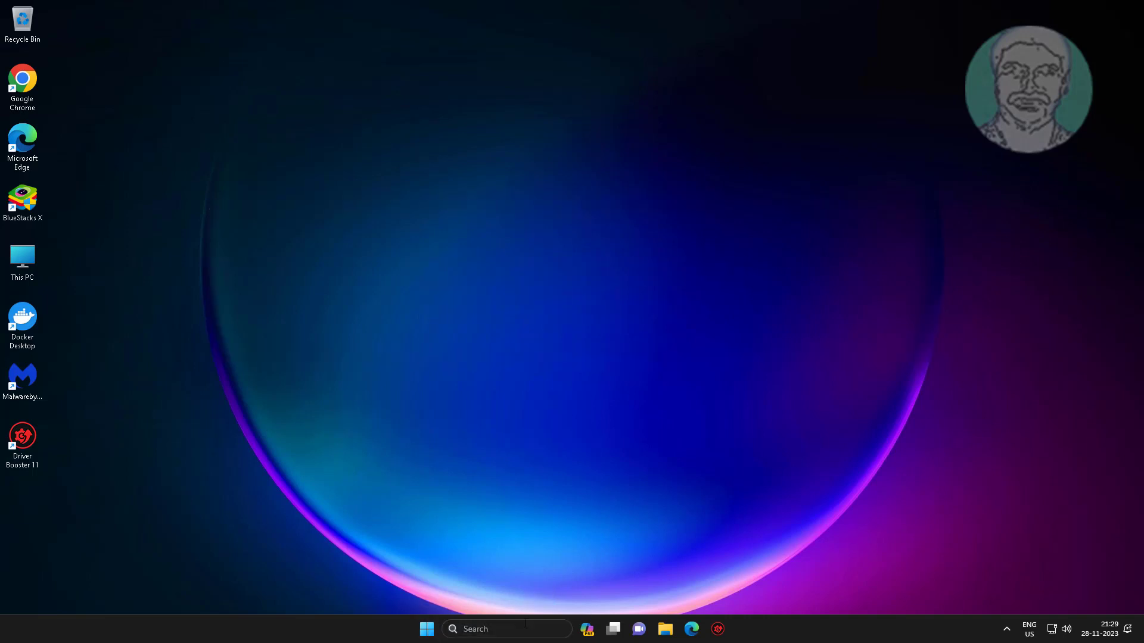
type("gpedit.msc")
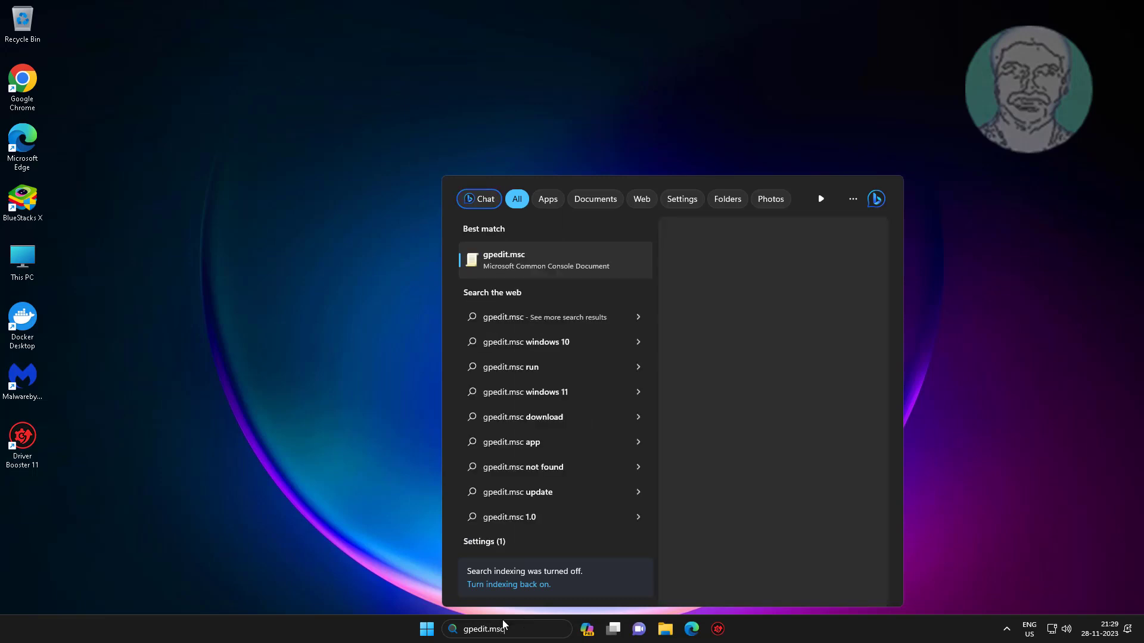
left_click(521, 263)
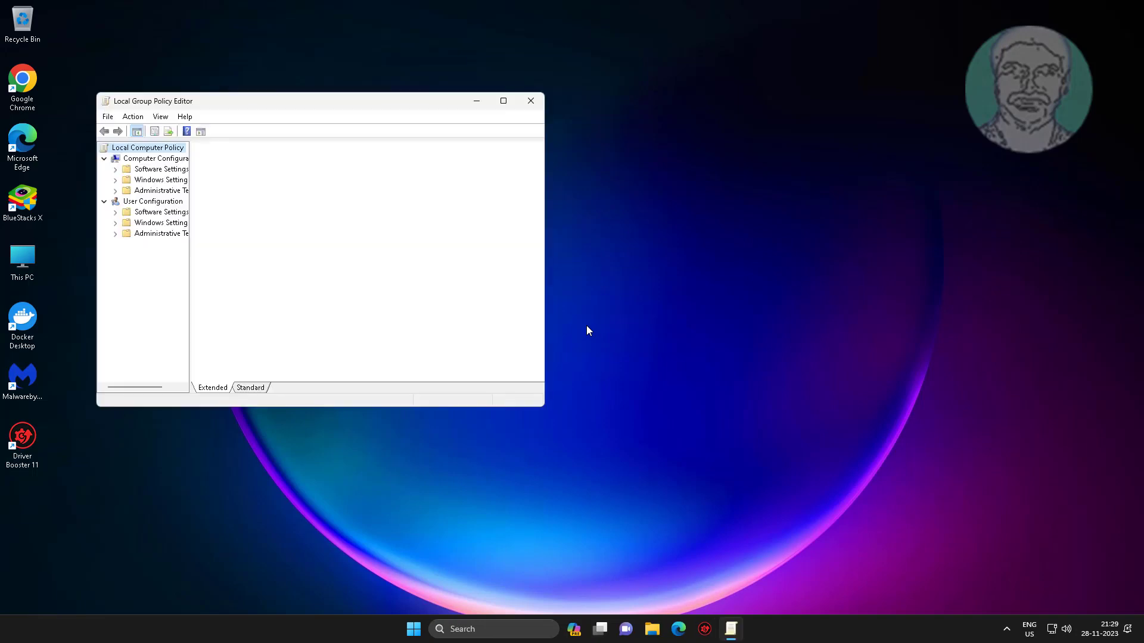
left_click(504, 101)
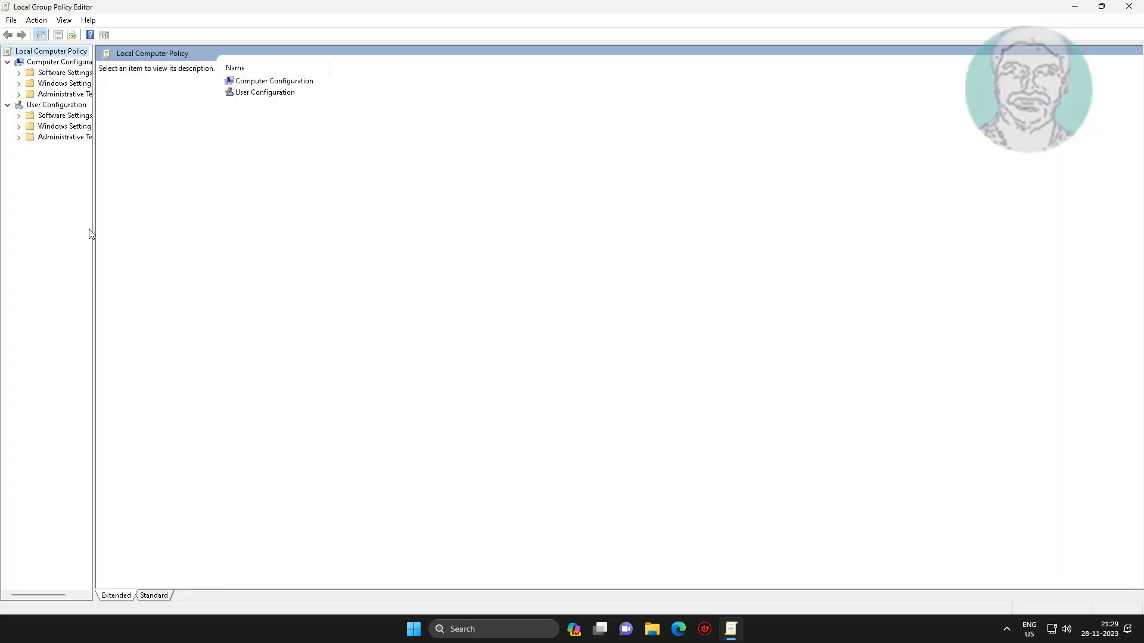
left_click_drag(93, 230, 238, 241)
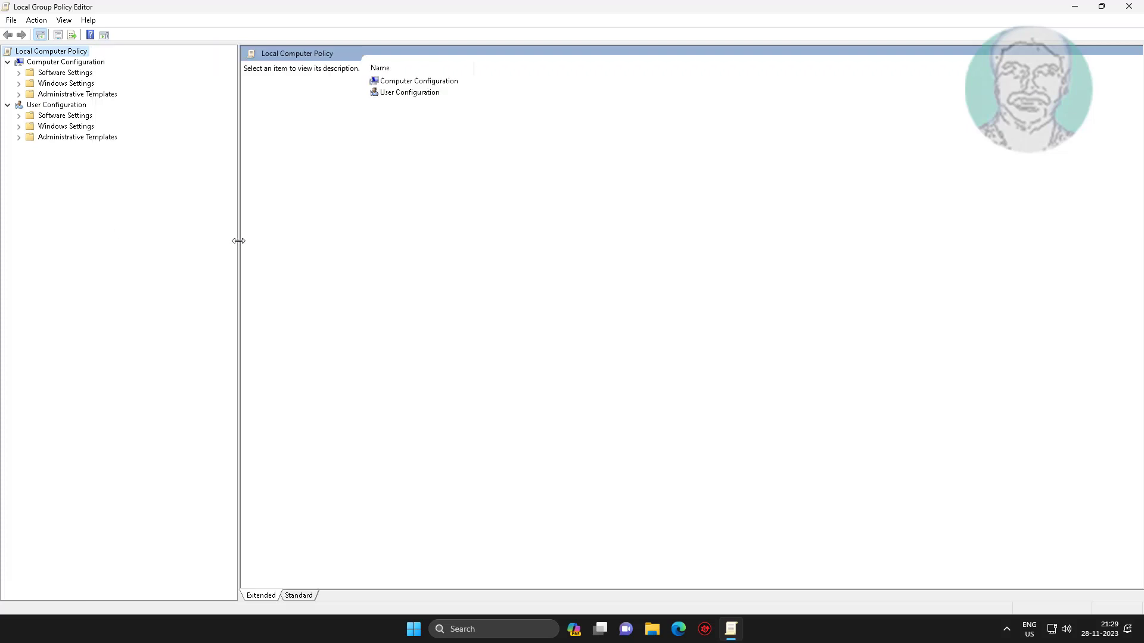
left_click(72, 94)
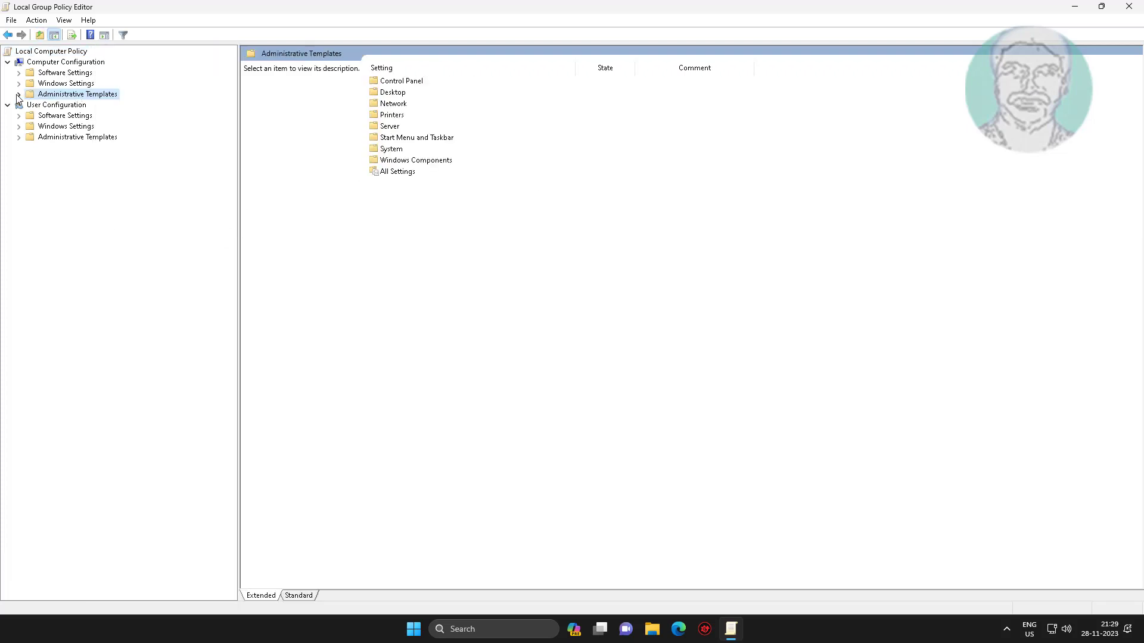
left_click(18, 94)
left_click(60, 137)
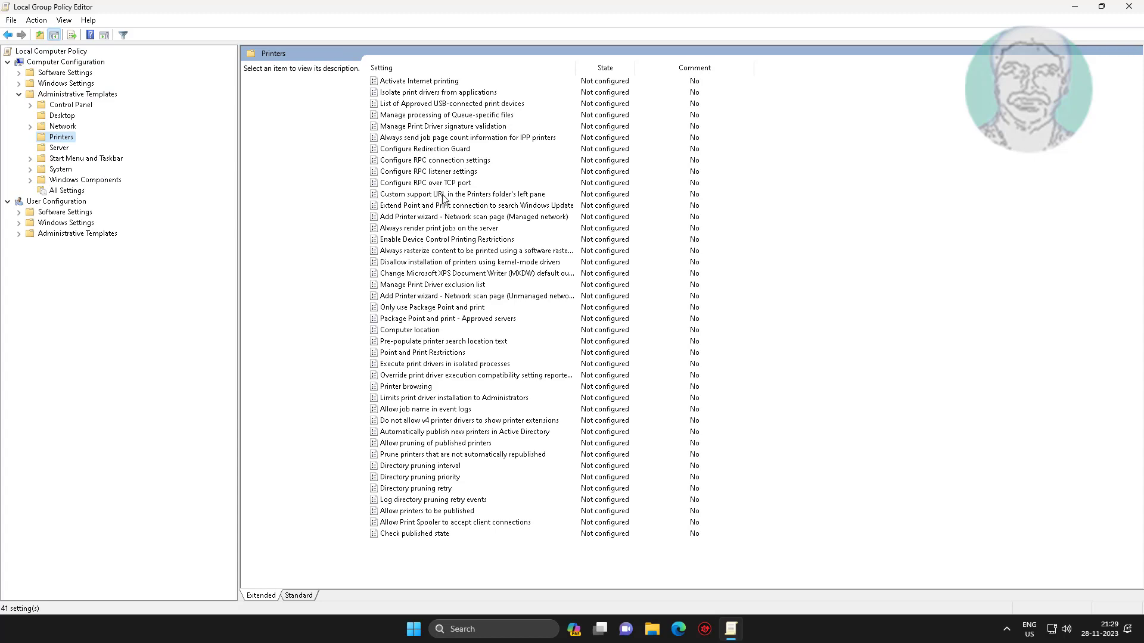
Enable Configure RPC connection settings with RPC over named pipes as the outgoing protocol.
left_click(479, 161)
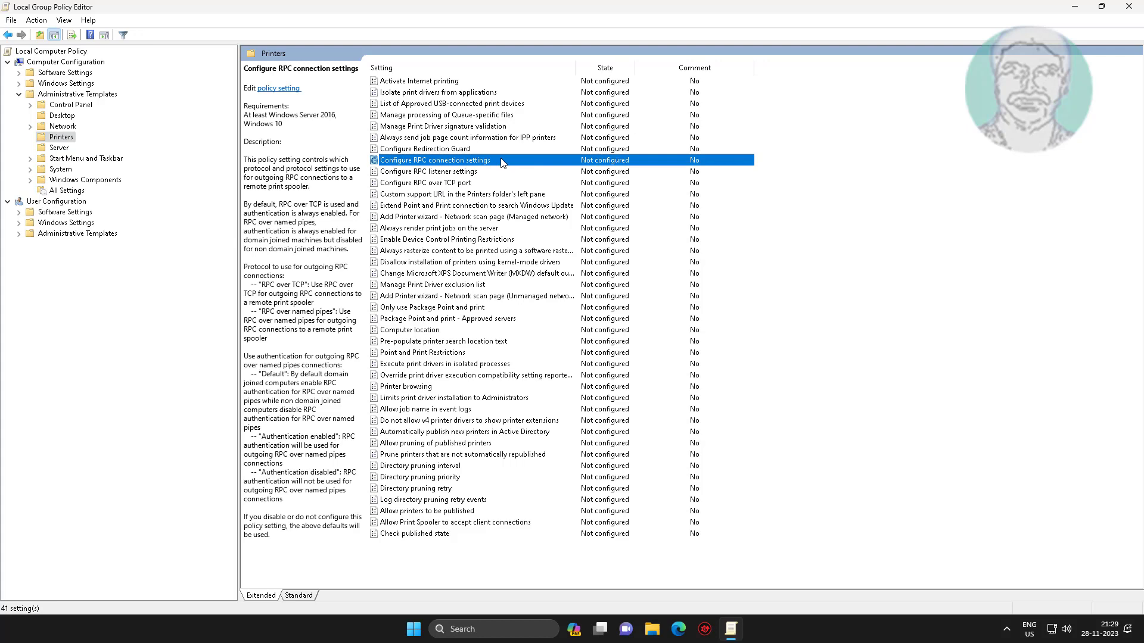
double_click(502, 162)
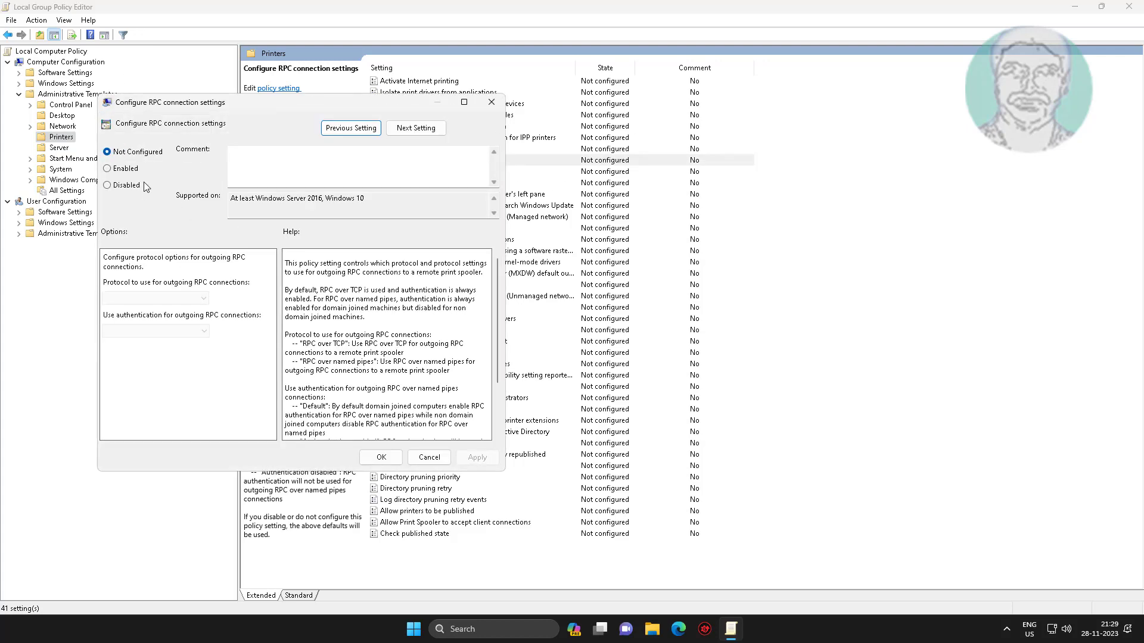
left_click(112, 170)
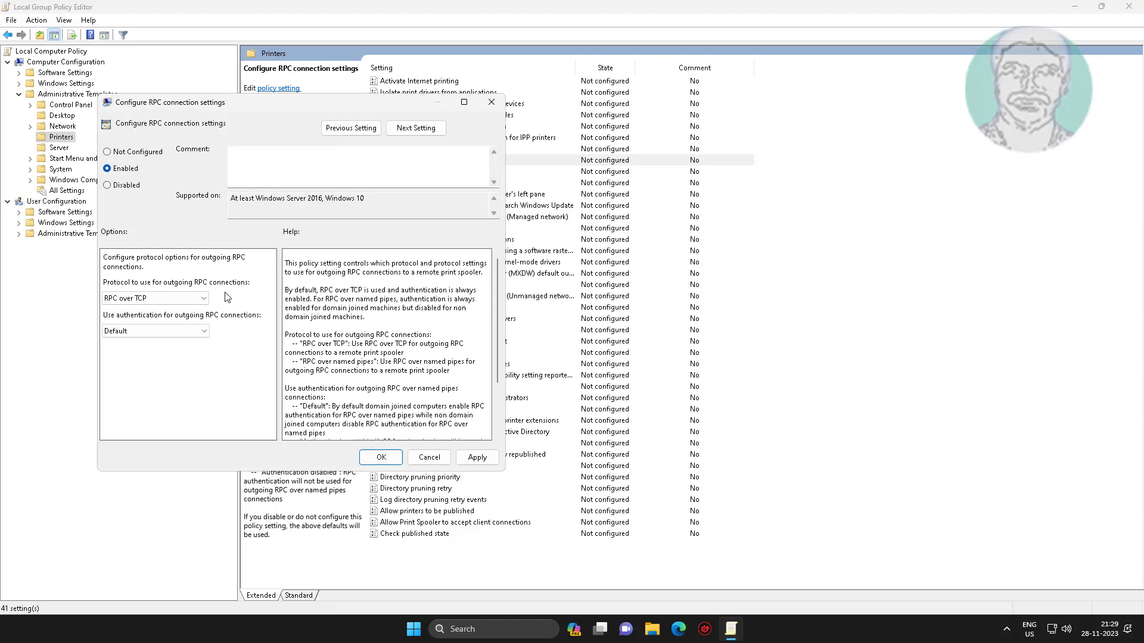
left_click(202, 303)
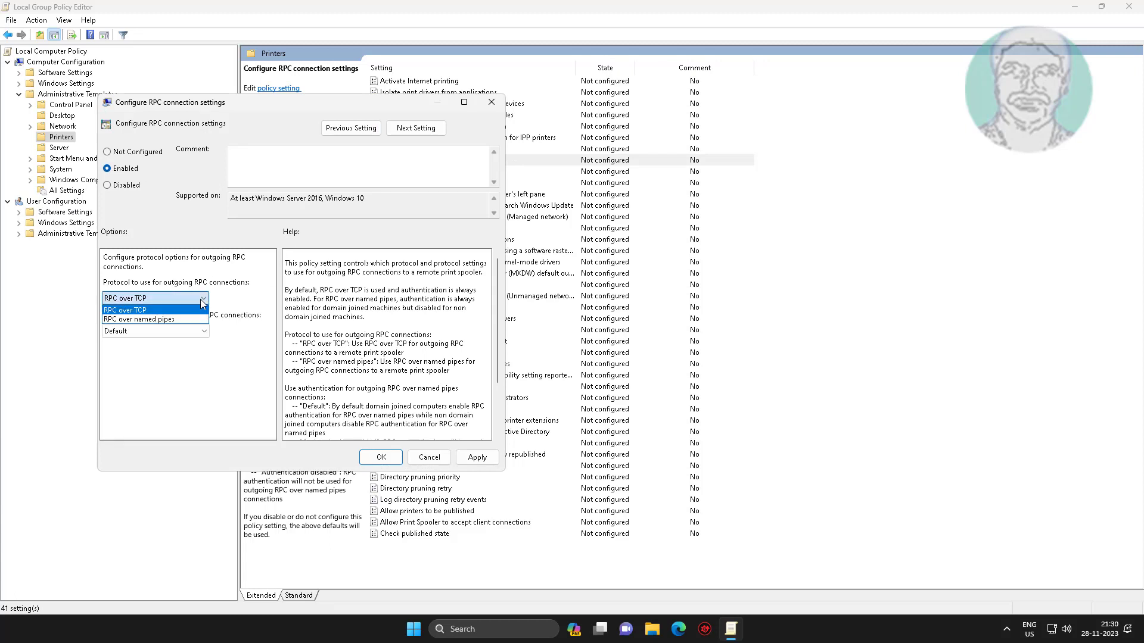
left_click(177, 320)
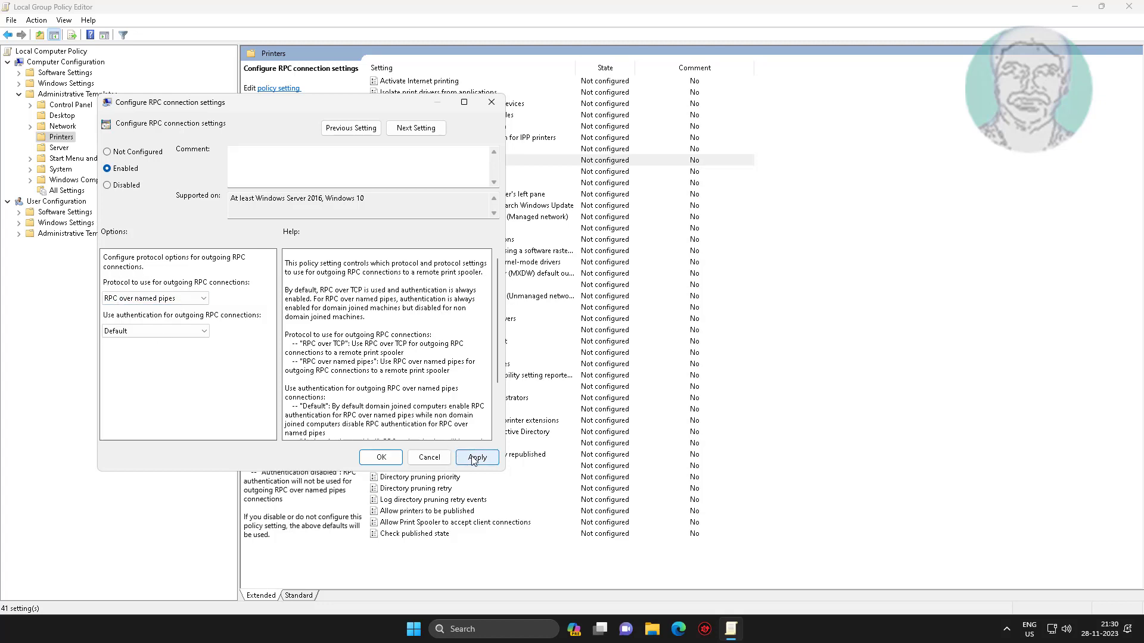
left_click(381, 458)
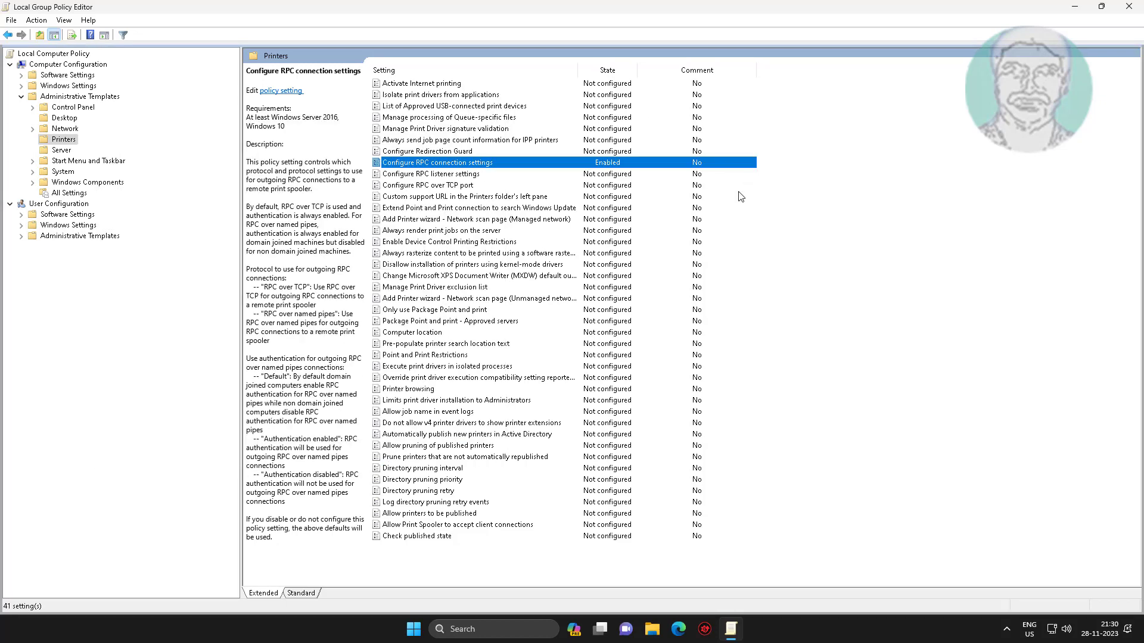
Enable Configure RPC listener settings with protocols set to RPC over named pipes and TCP.
left_click(415, 177)
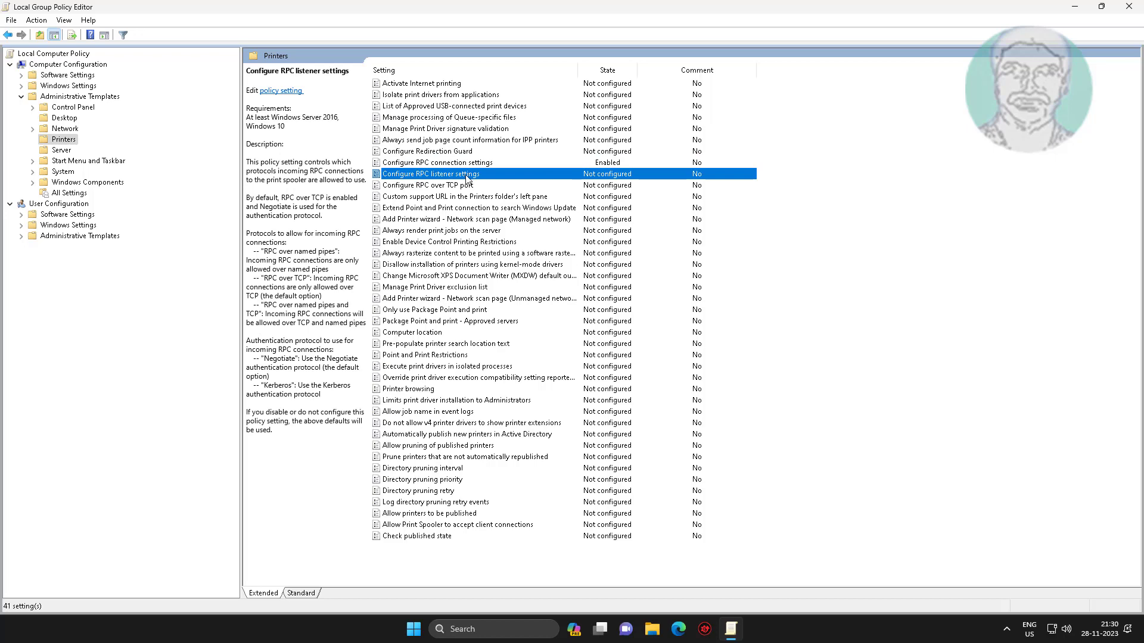
double_click(467, 178)
left_click(156, 199)
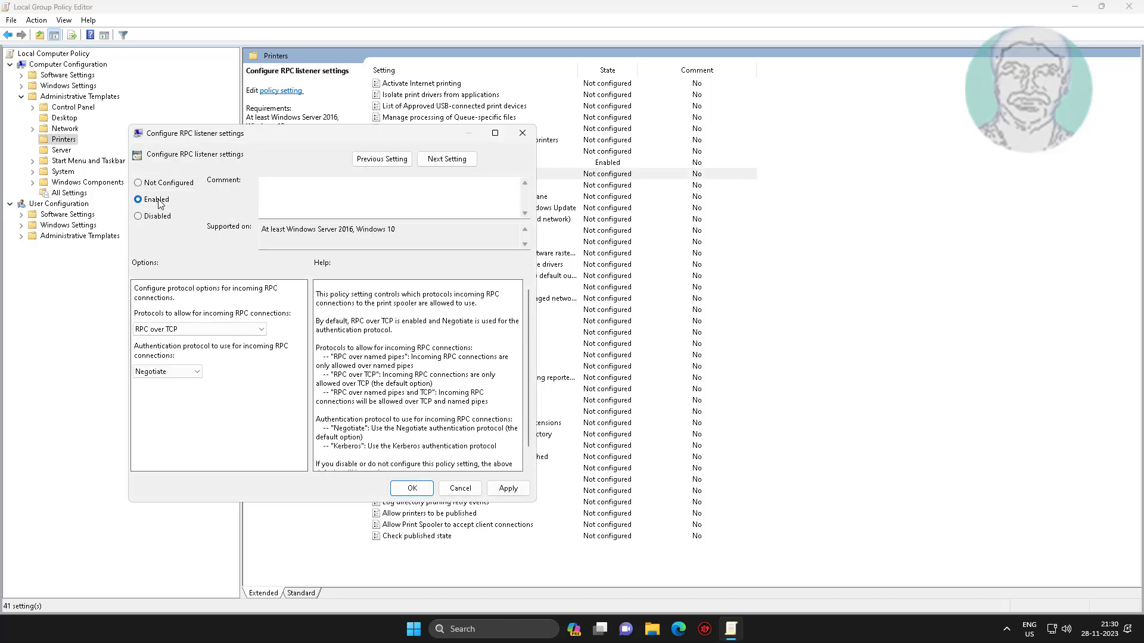
left_click(217, 329)
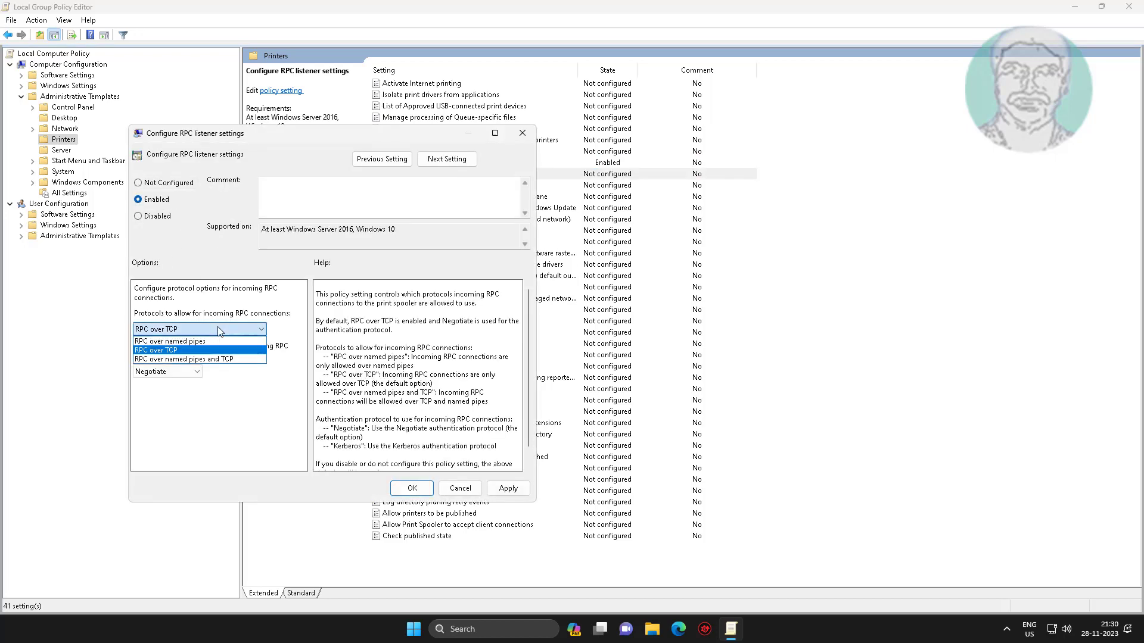
left_click(215, 359)
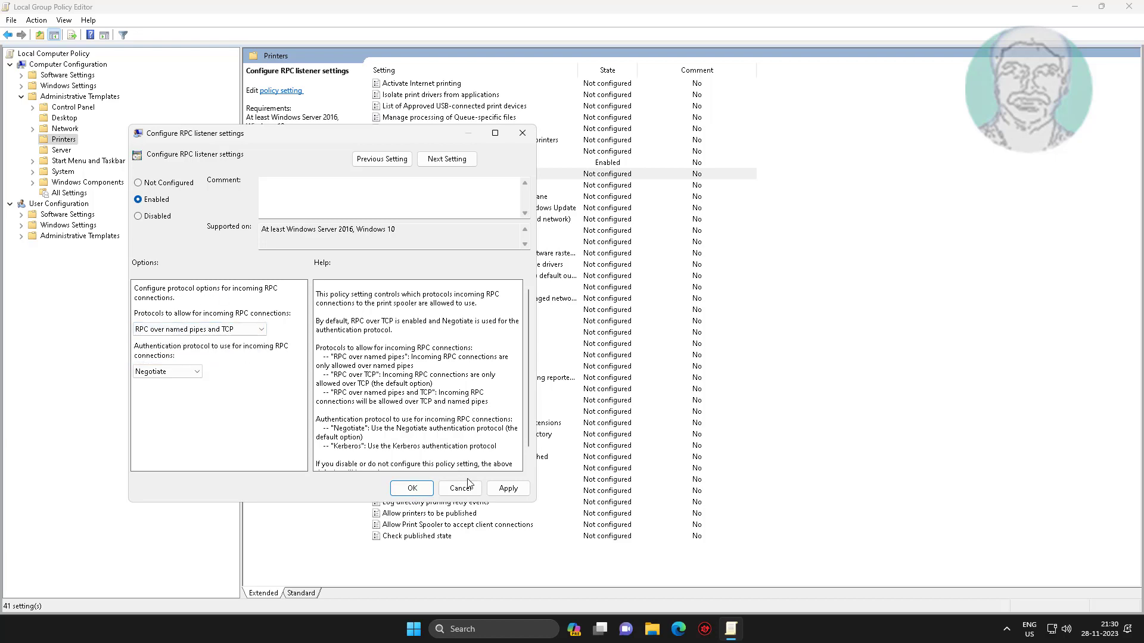
left_click(411, 488)
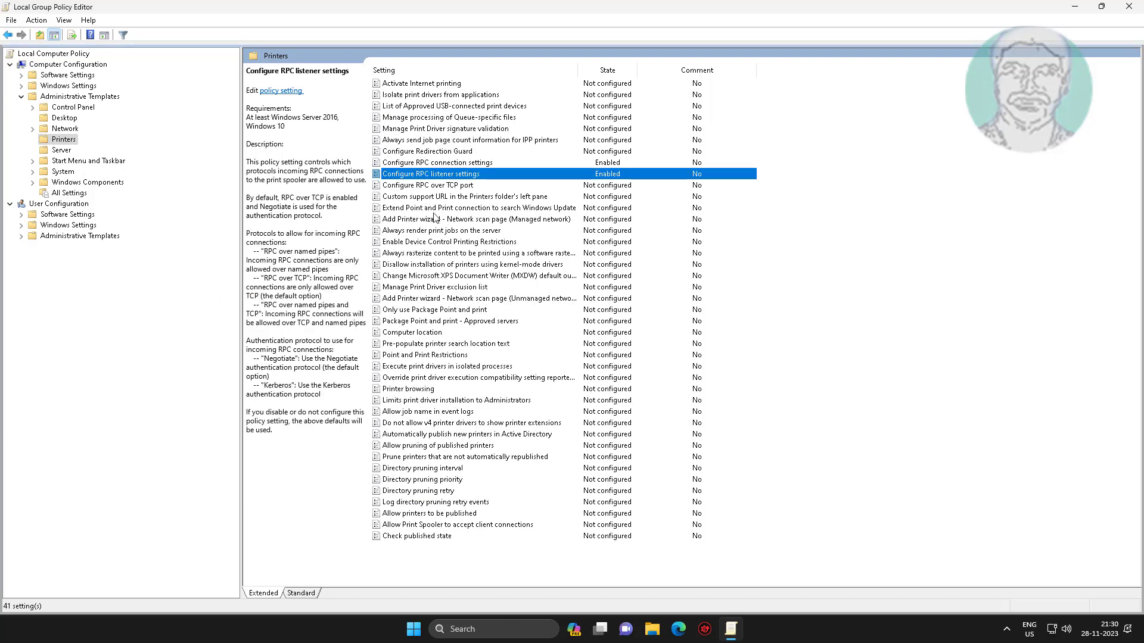
Enable the Configure RPC over TCP port policy, keeping port 0.
left_click(456, 186)
double_click(460, 190)
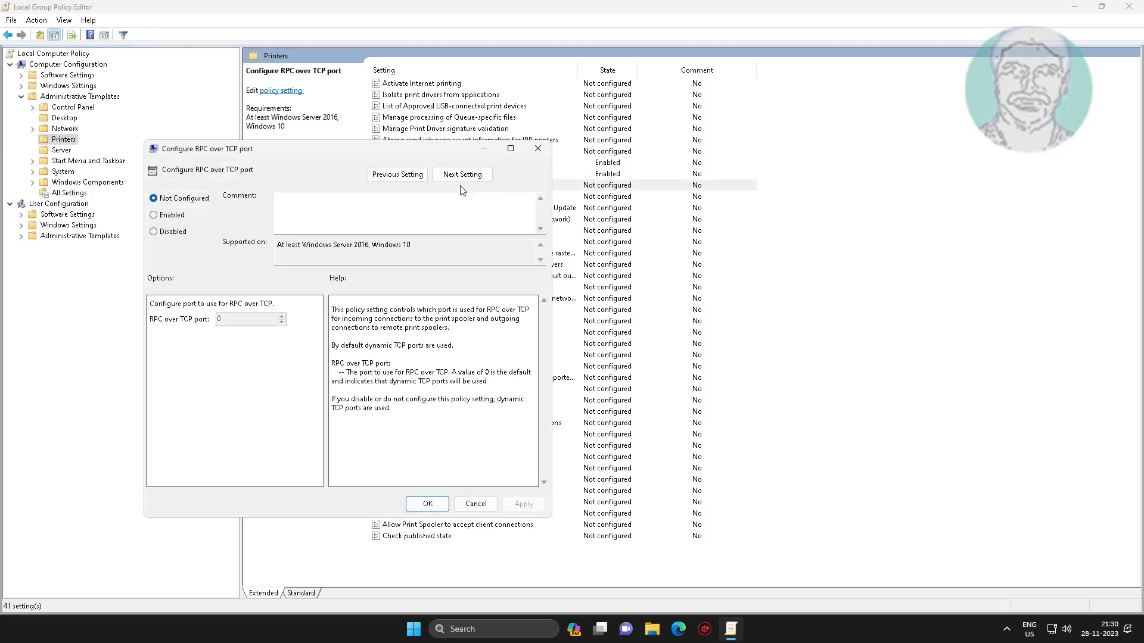
left_click(168, 220)
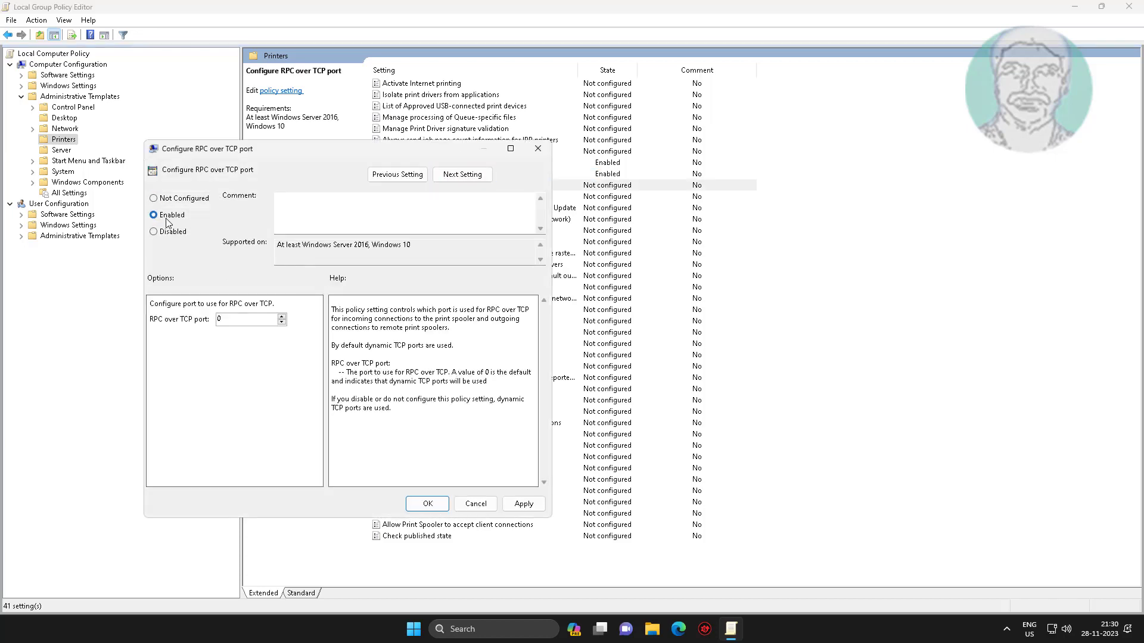
left_click(518, 504)
left_click(427, 505)
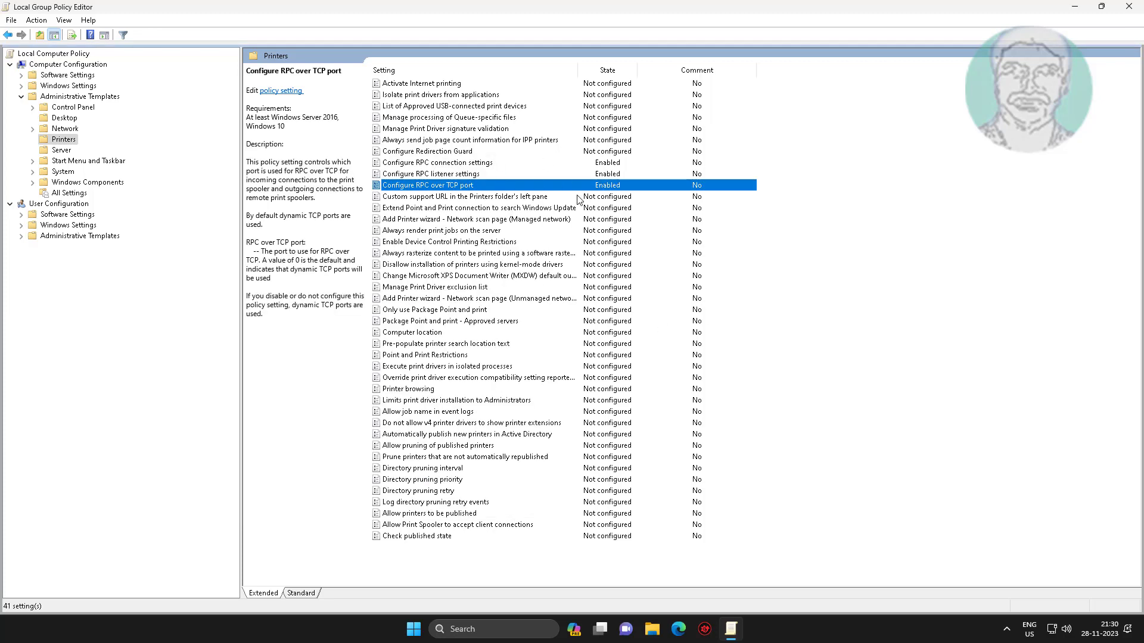
Close Local Group Policy Editor and restart the computer.
left_click(21, 96)
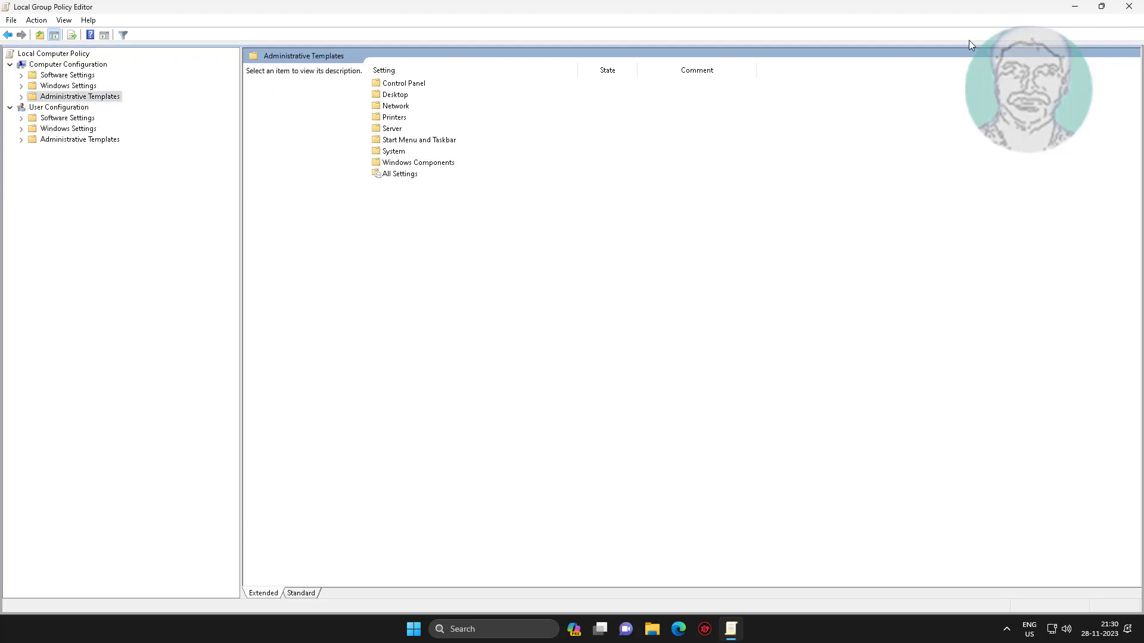
left_click(1119, 5)
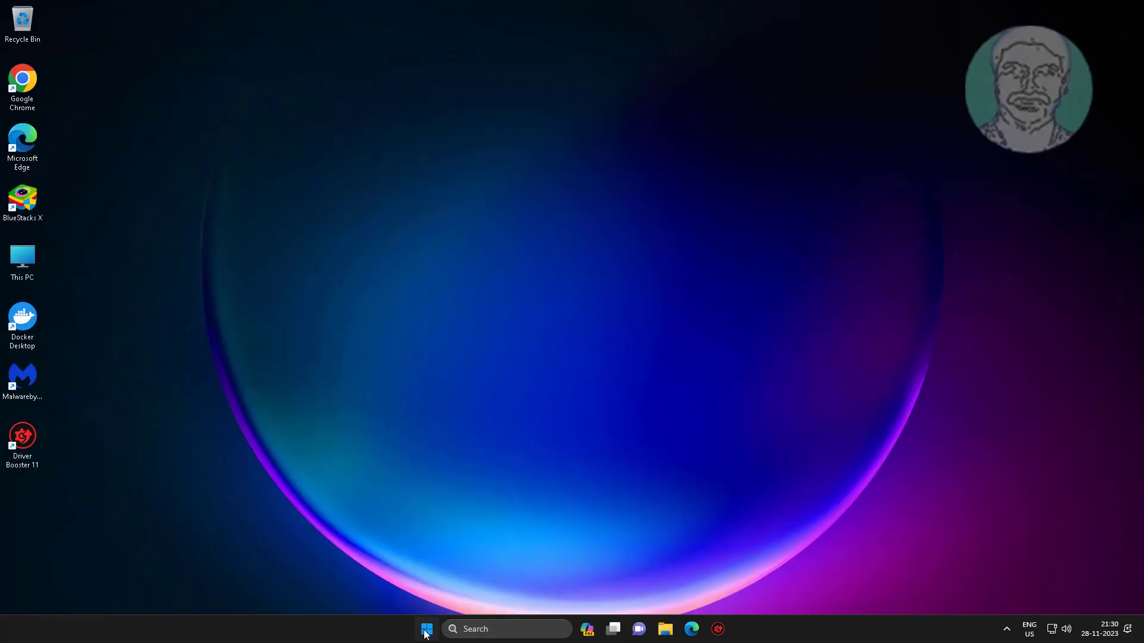
key("super")
left_click(719, 586)
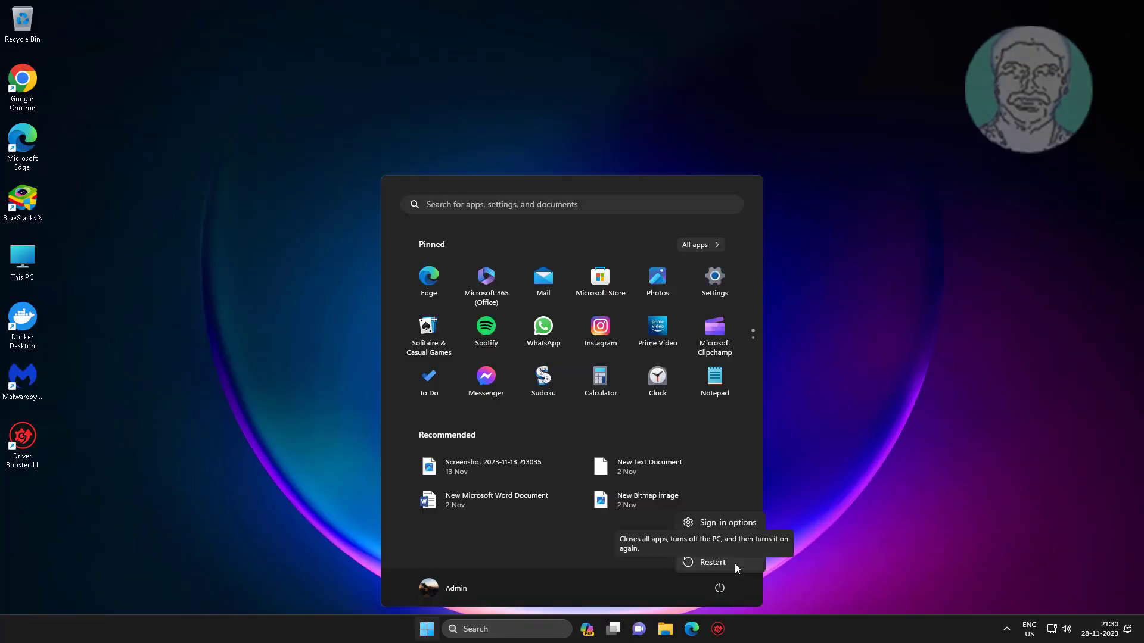
left_click(735, 564)
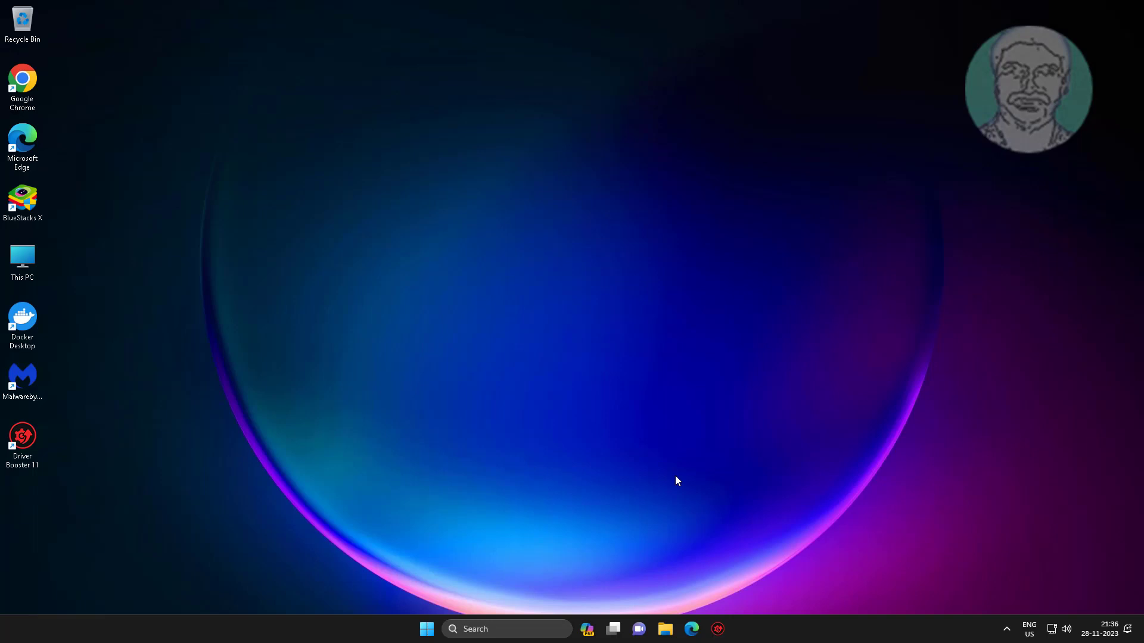
Open Registry Editor via regedit and expand HKEY_LOCAL_MACHINE > SOFTWARE.
left_click(504, 633)
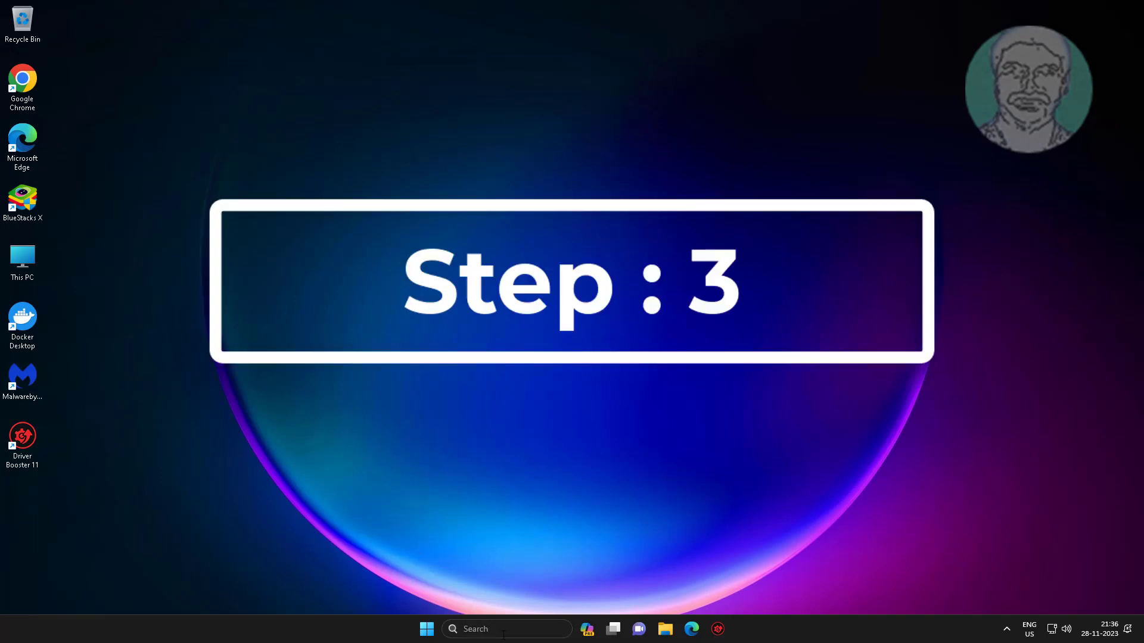
type("regedit")
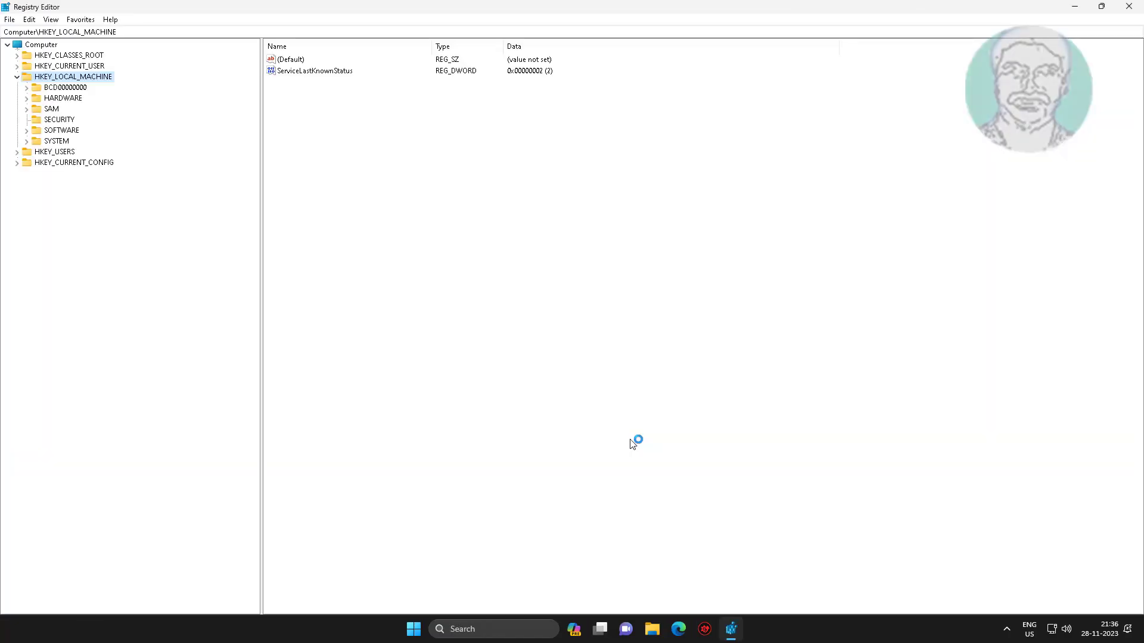
left_click(17, 76)
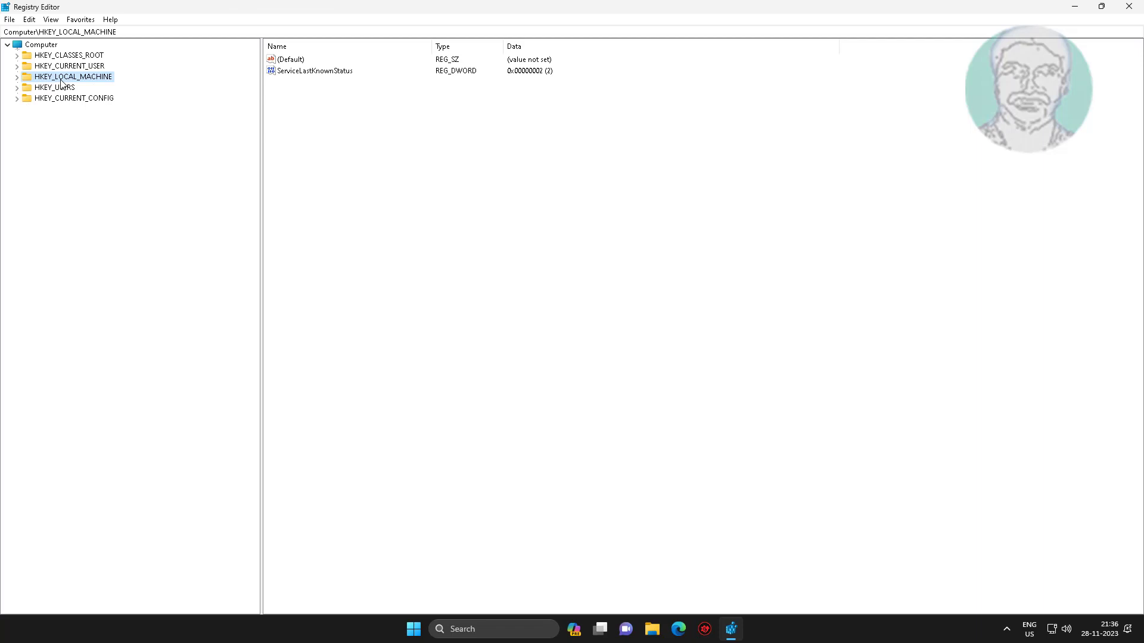
left_click(17, 77)
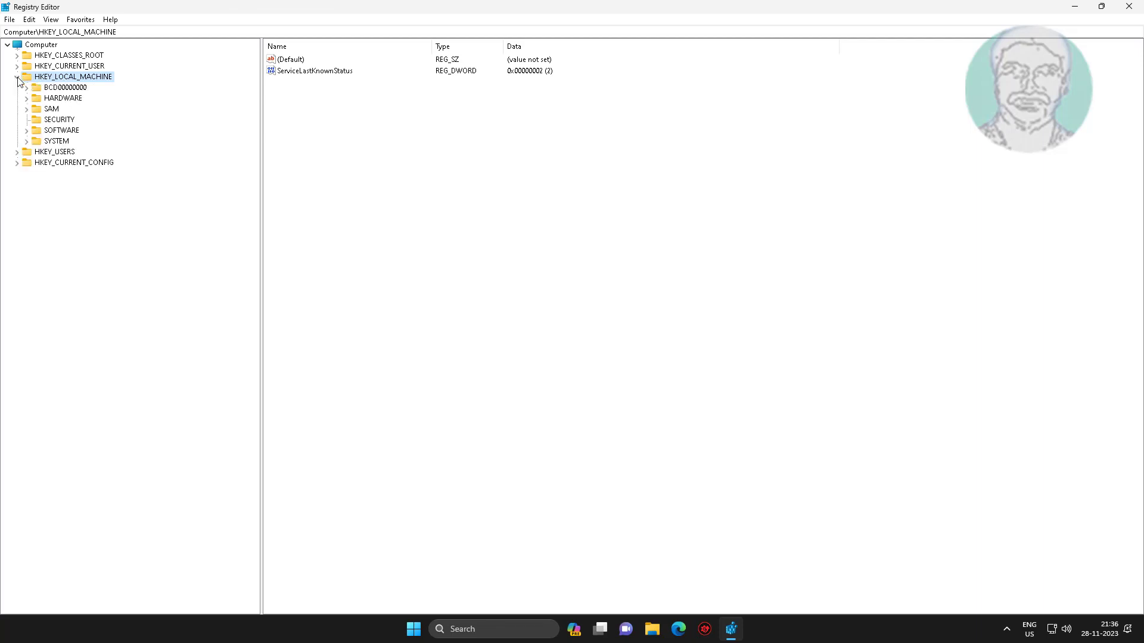
left_click(68, 130)
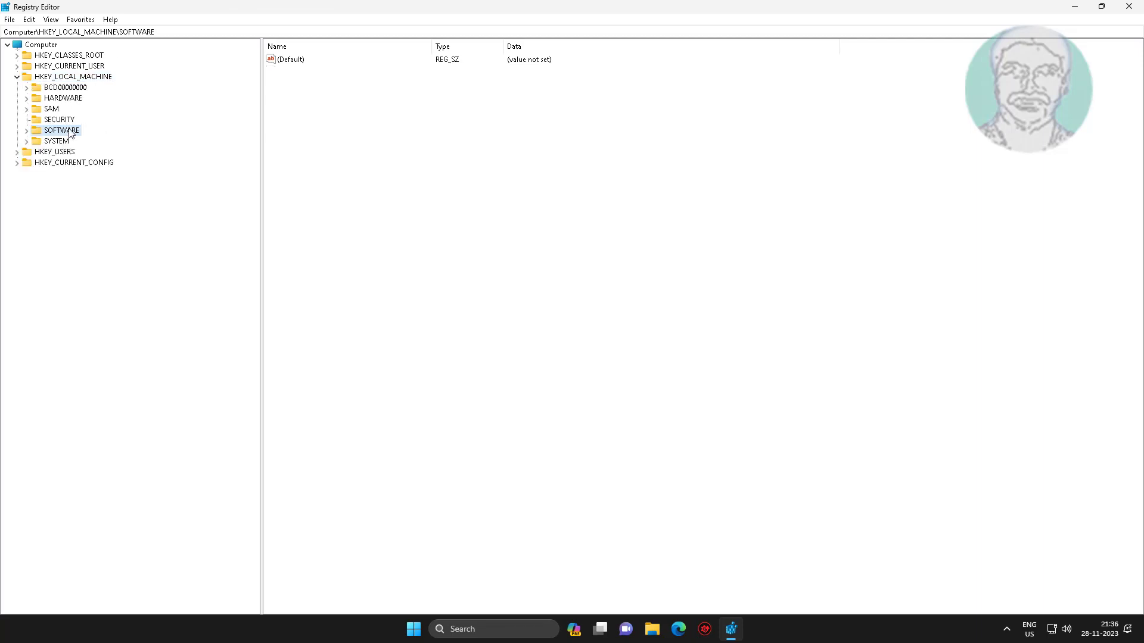
left_click(27, 130)
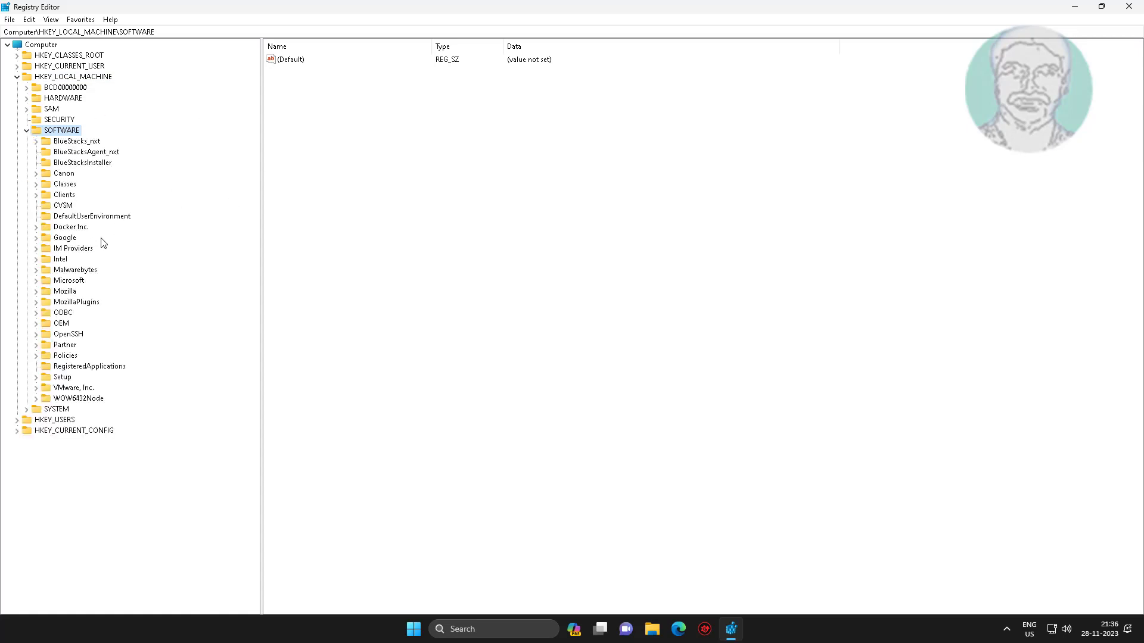
Expand Policies > Microsoft > Windows NT > Printers to reach the RPC key.
left_click(67, 357)
left_click(36, 357)
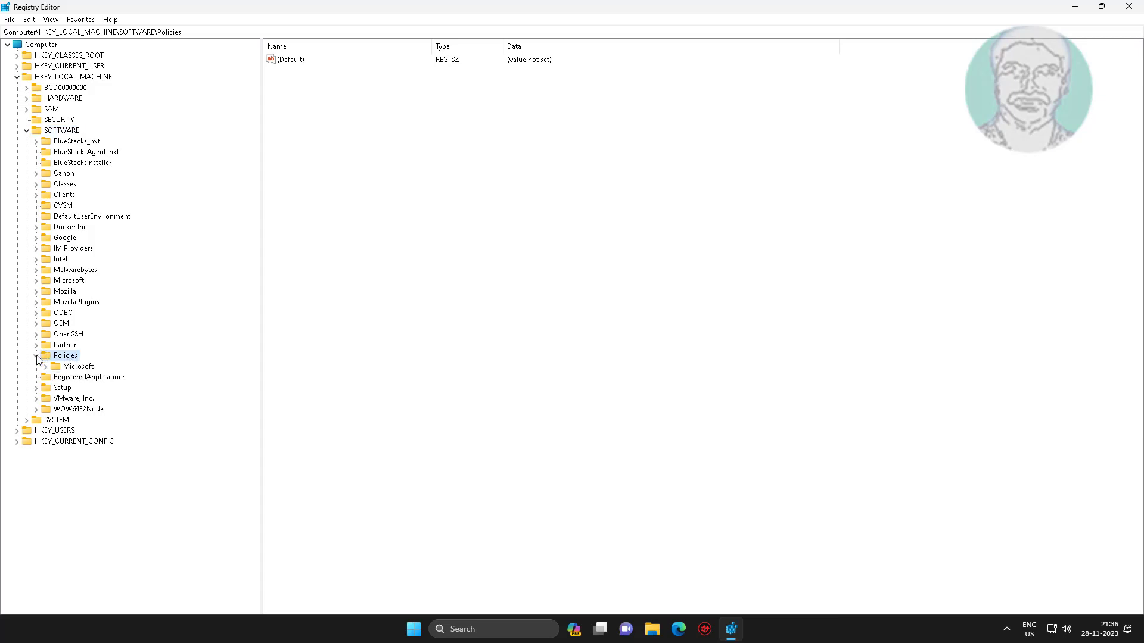
left_click(70, 367)
left_click(44, 367)
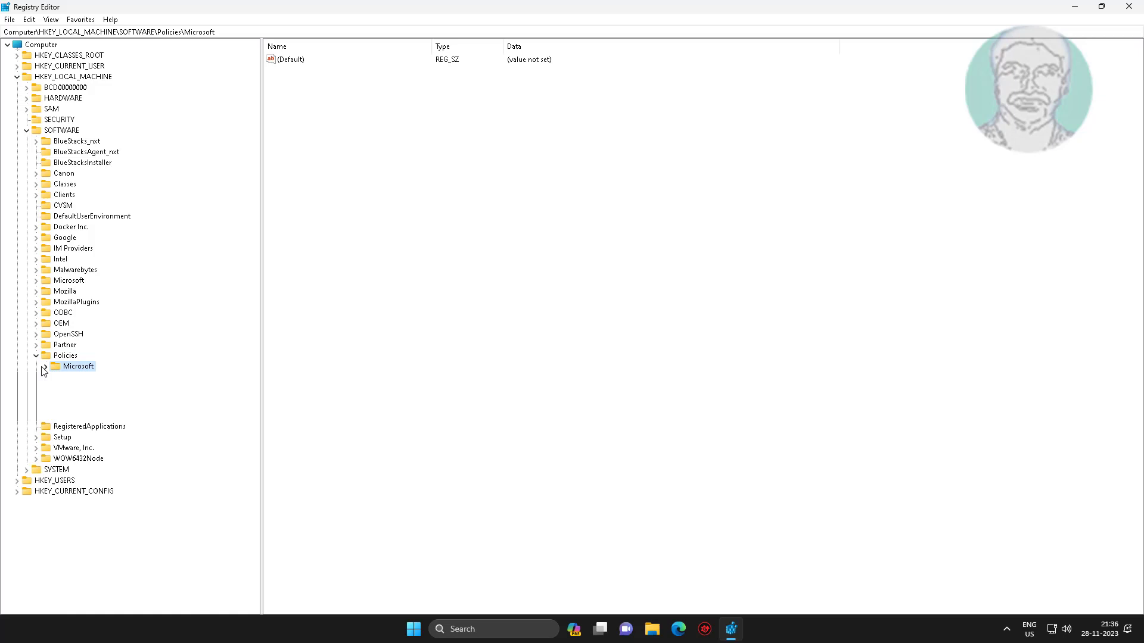
left_click(111, 485)
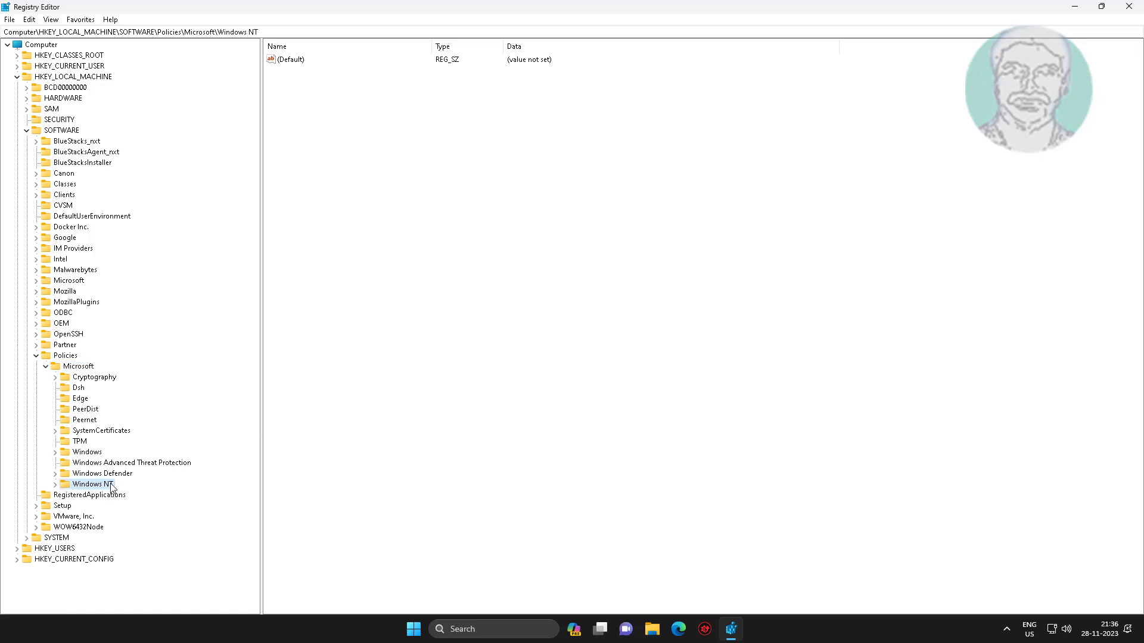
left_click(55, 484)
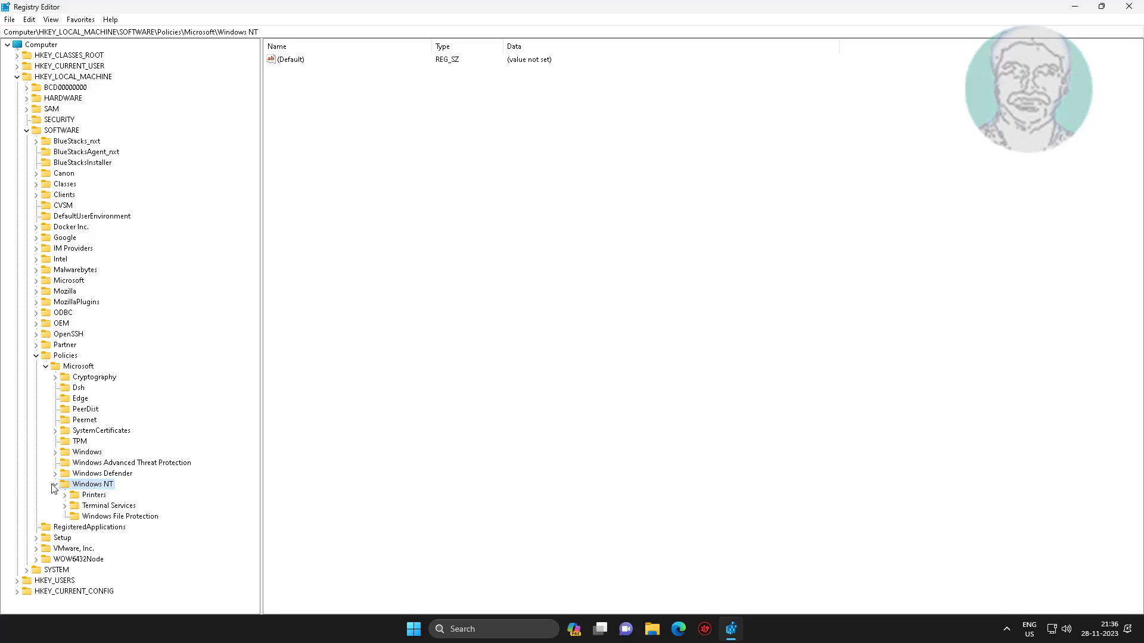
left_click(96, 495)
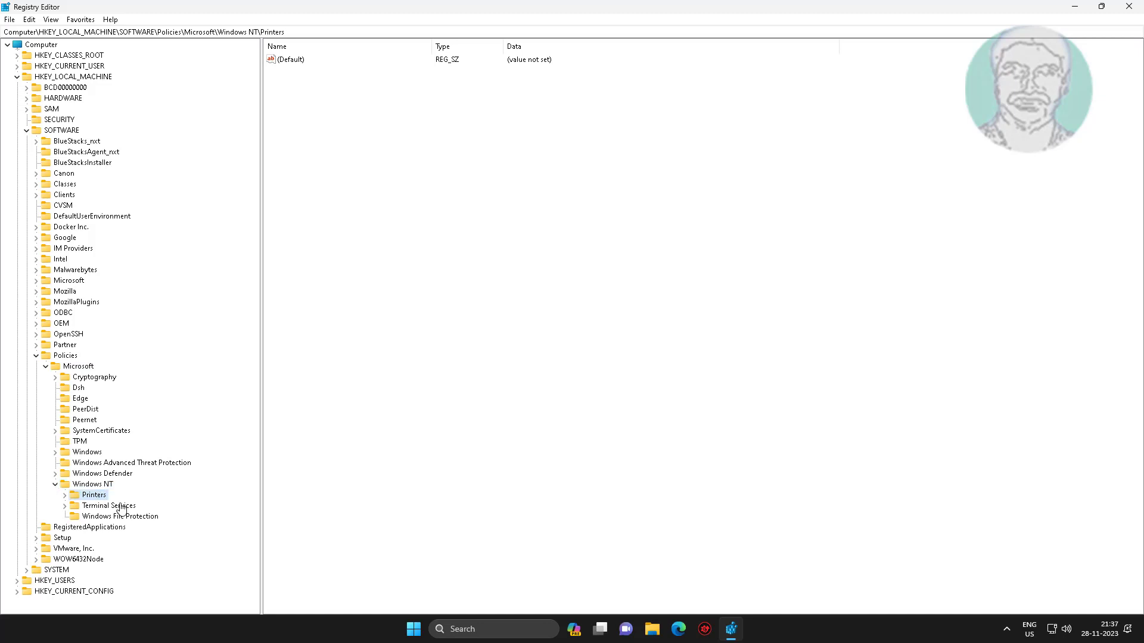
left_click(65, 495)
In the RPC key, create a DWORD (32-bit) value RpcOverTcp and keep its data at 0.
left_click(97, 506)
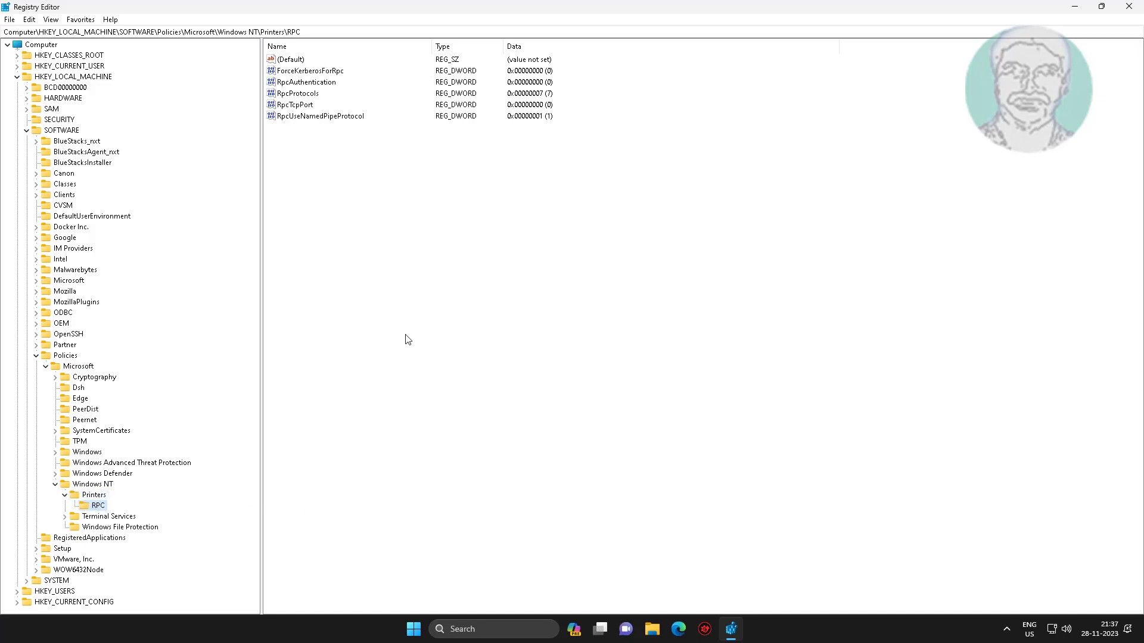
right_click(352, 185)
mouse_move(388, 196)
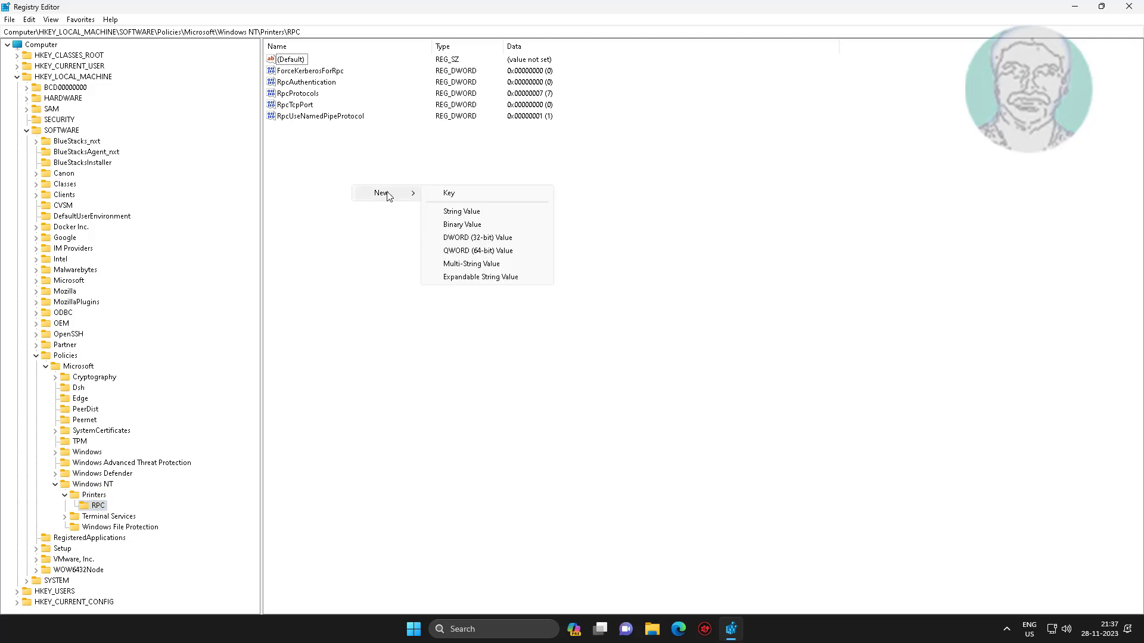
left_click(495, 238)
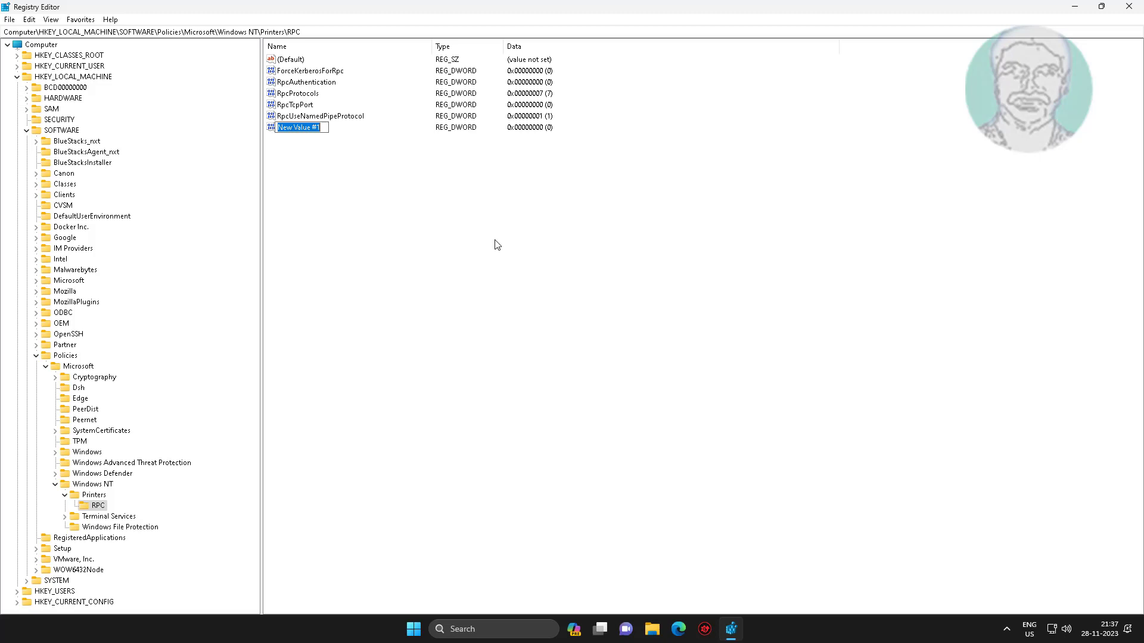
type("P")
type("pc")
type("Over")
type("Tcp")
key("Return")
double_click(301, 127)
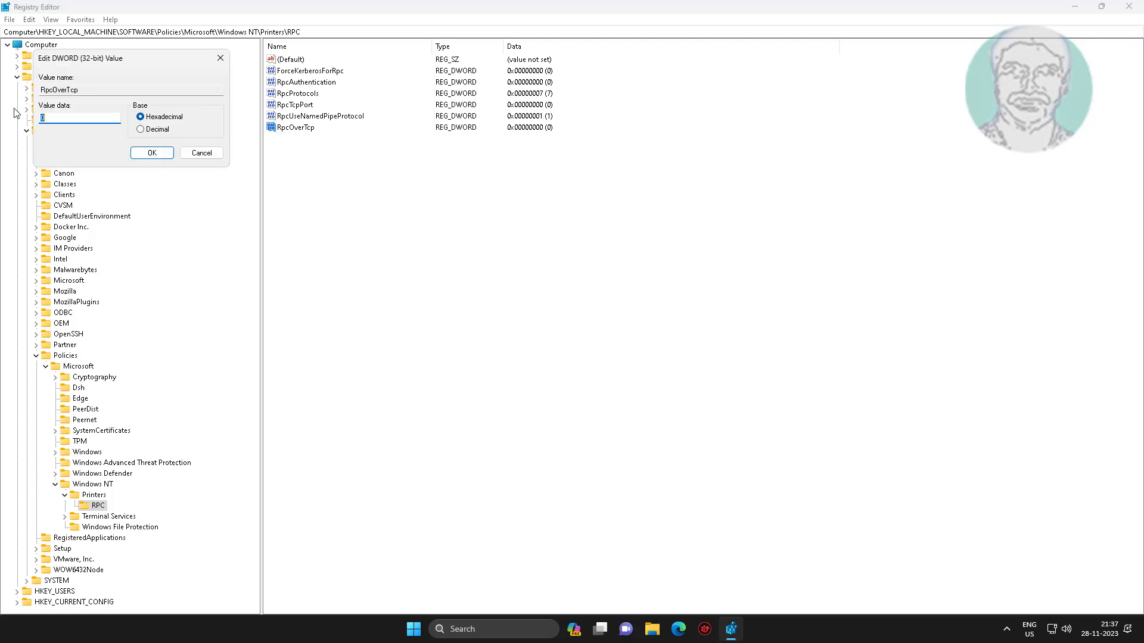
left_click(49, 120)
left_click(152, 153)
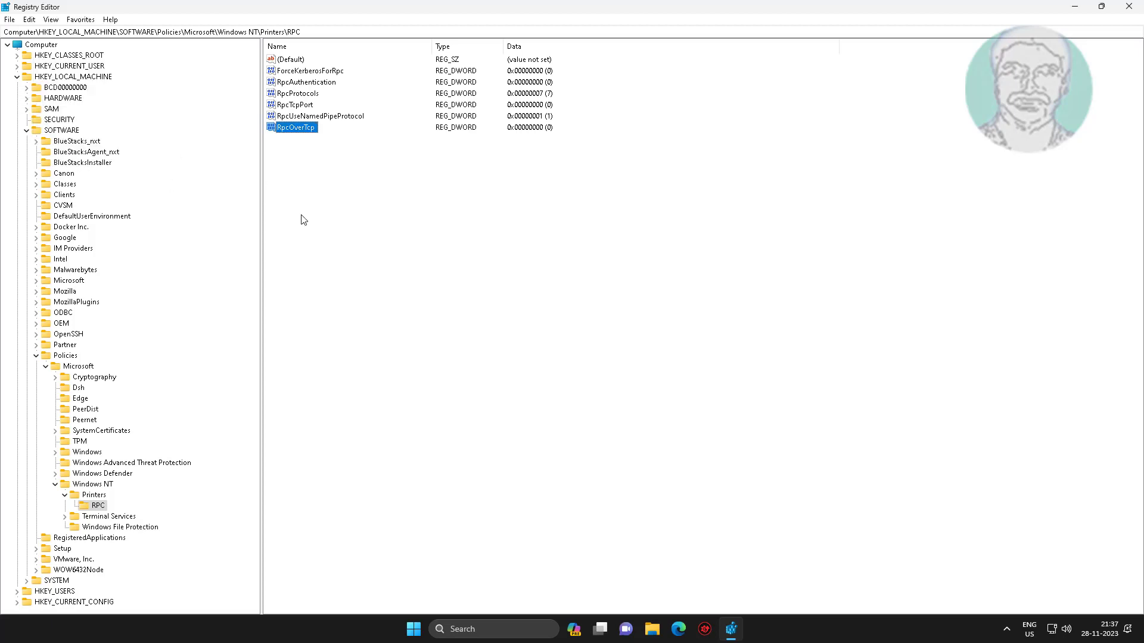
Create a RpcOverNamedPipes DWORD next to RpcOverTcp and set its data to 1.
right_click(322, 179)
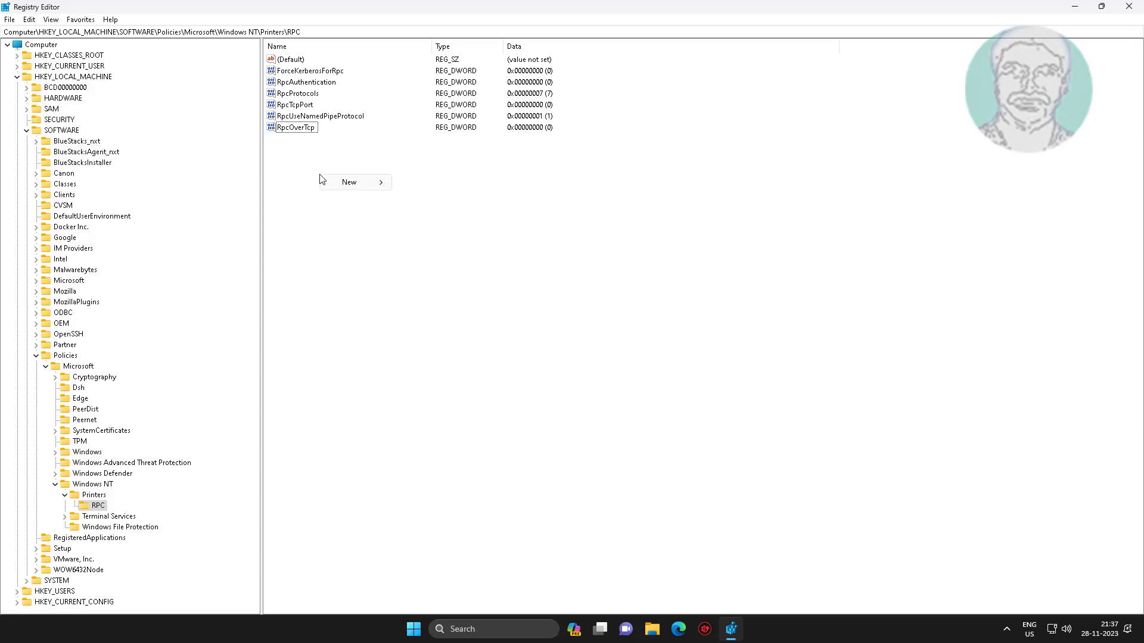
mouse_move(349, 182)
left_click(457, 230)
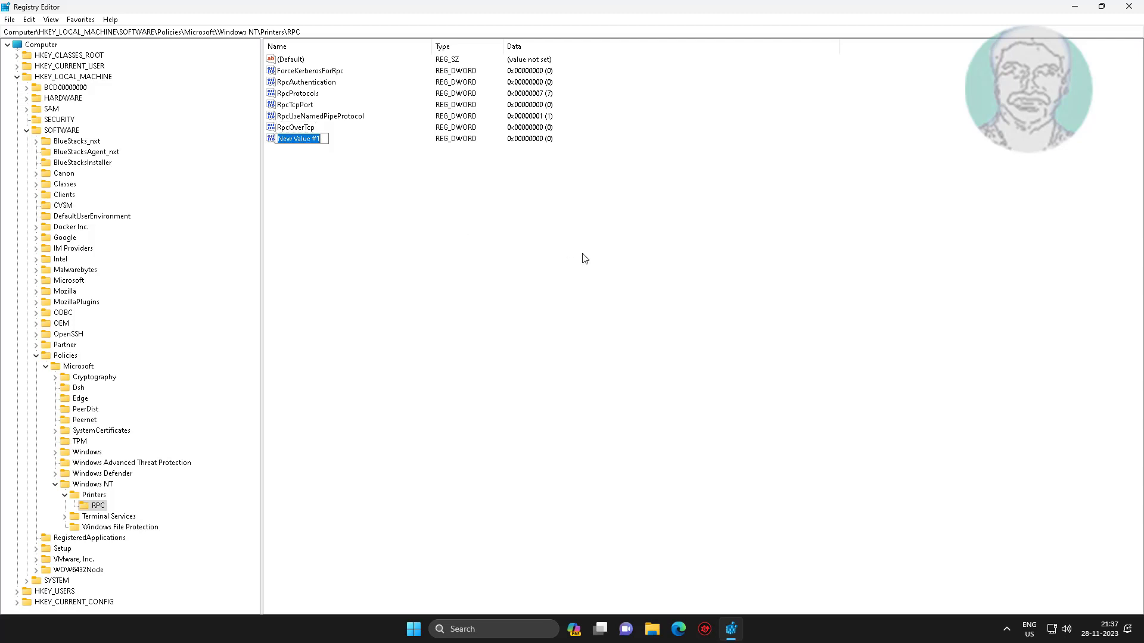
type("RpcOverNamedPipes")
key("Return")
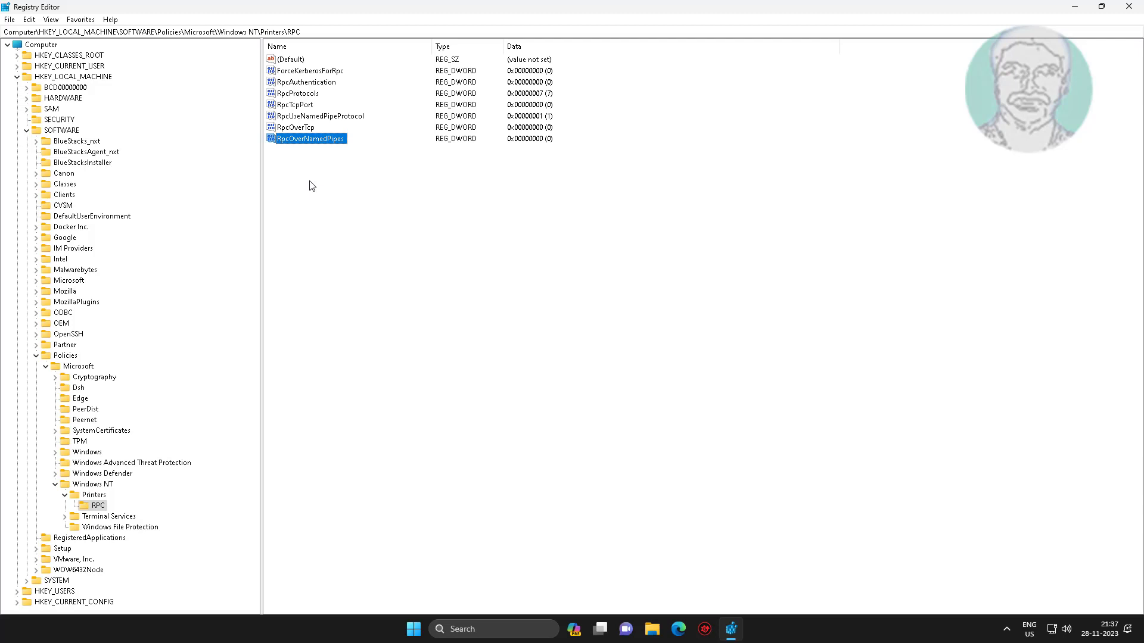
double_click(316, 144)
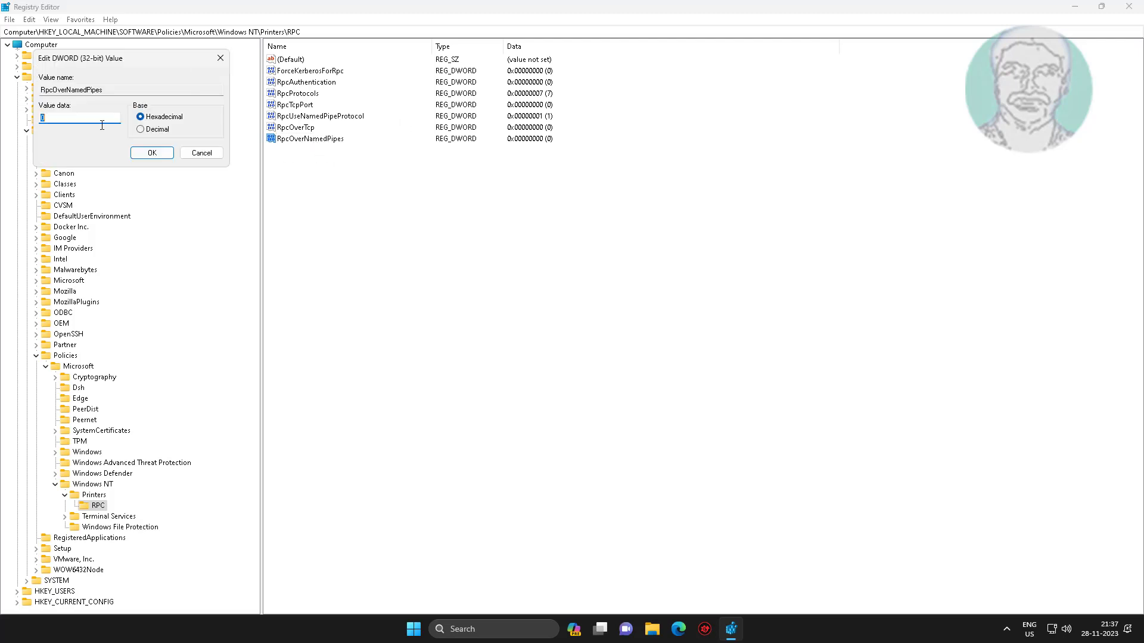
type("1")
left_click(152, 152)
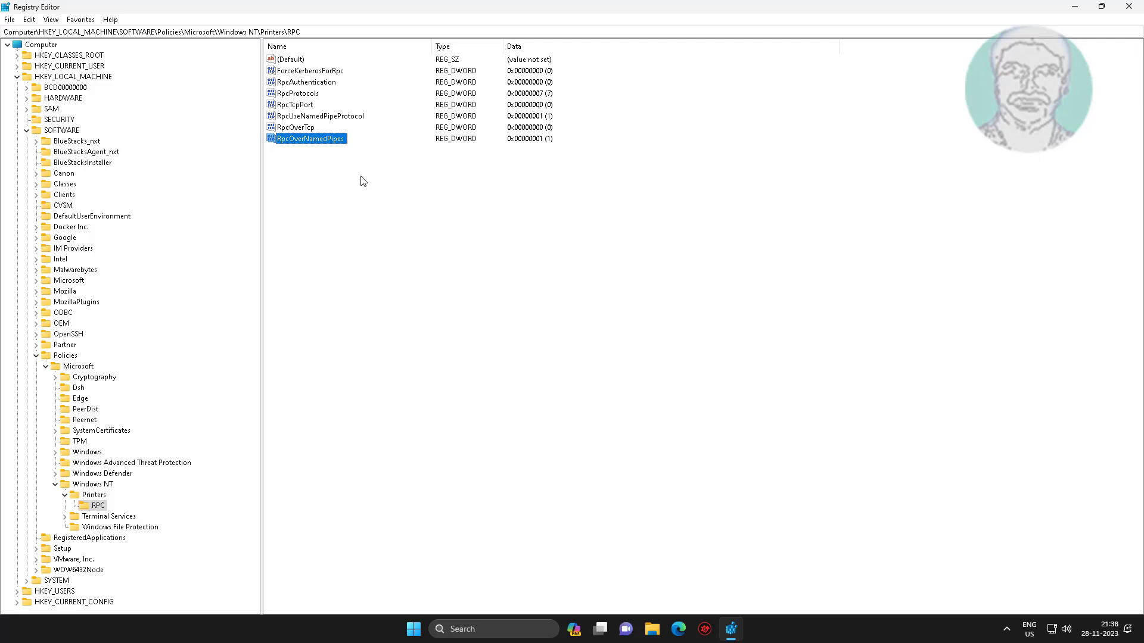
left_click(404, 181)
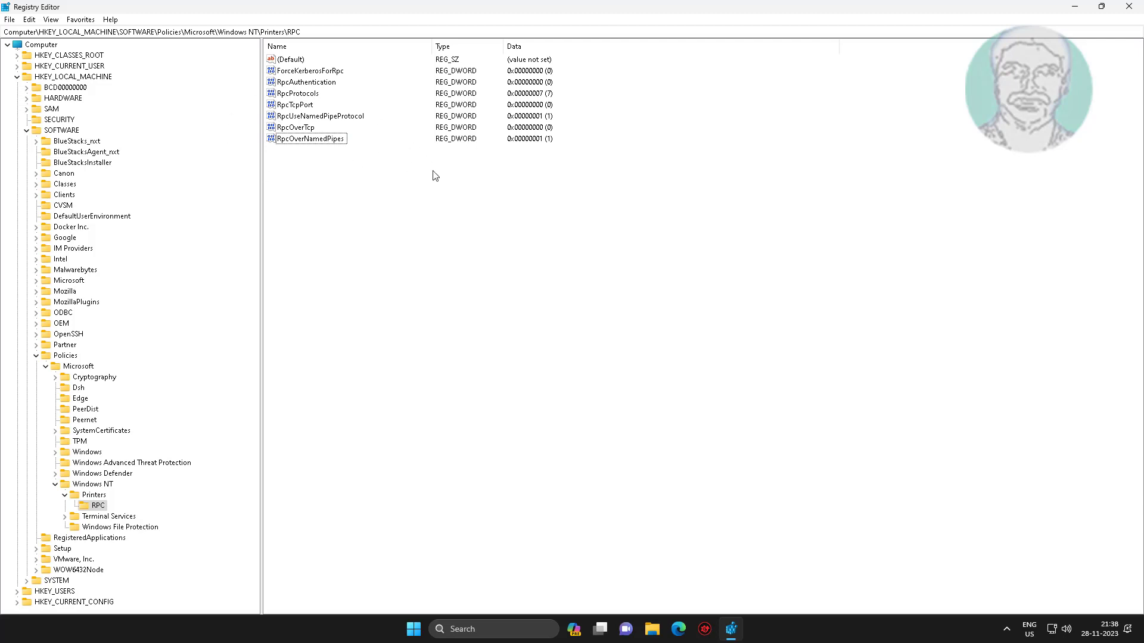
Collapse the Windows NT, Microsoft, Policies and SOFTWARE branches in the registry tree.
left_click(56, 484)
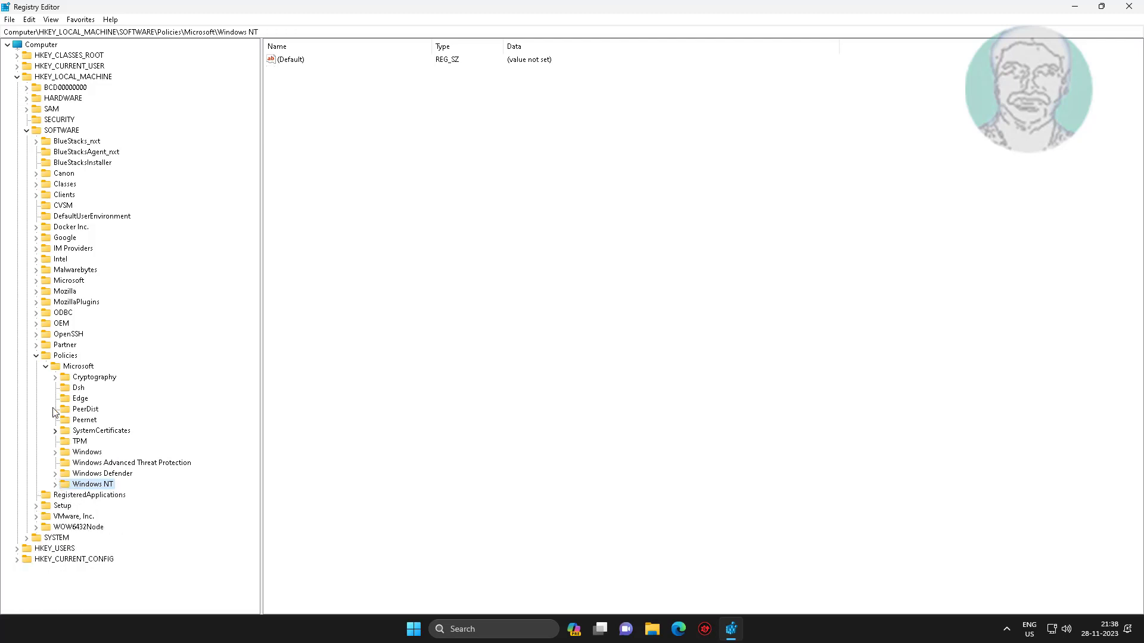
left_click(46, 366)
left_click(37, 356)
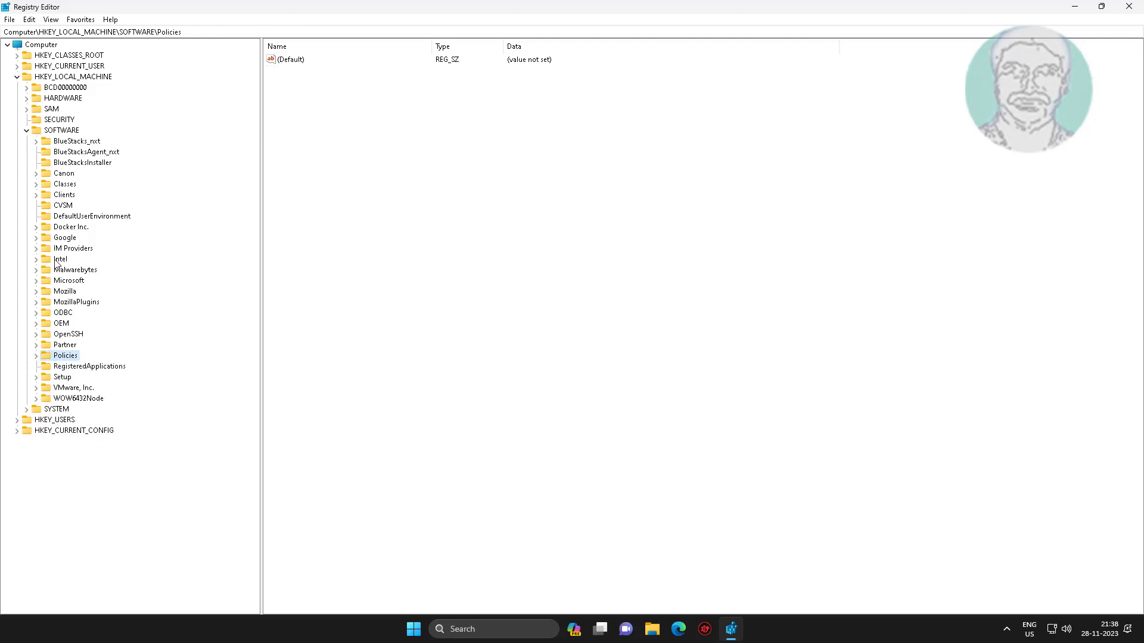
left_click(25, 131)
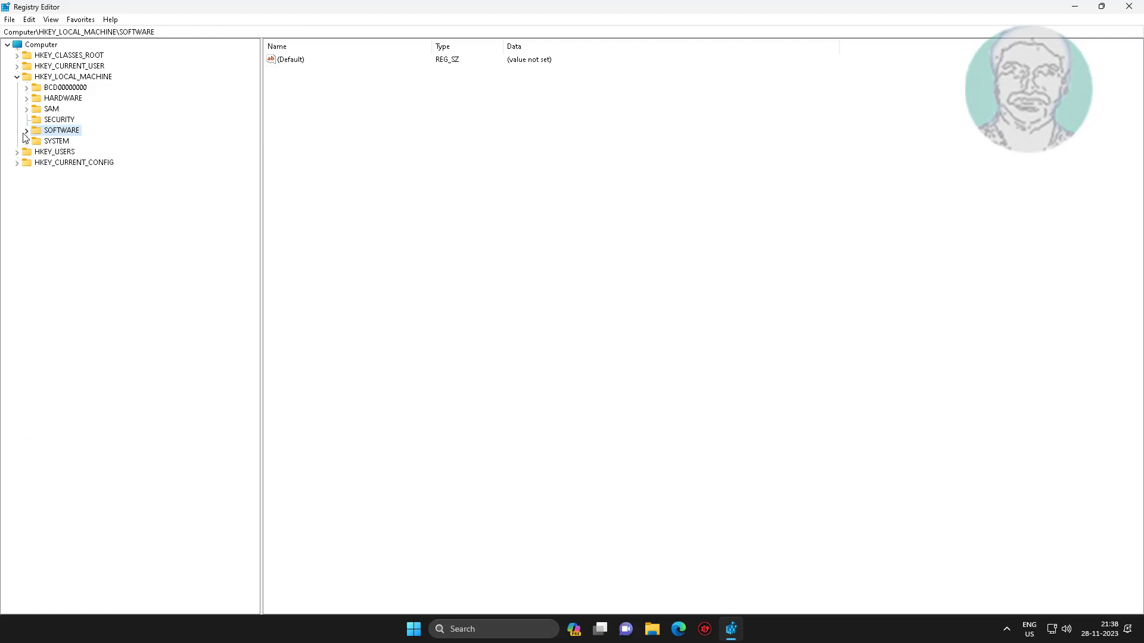
Expand SYSTEM > CurrentControlSet > Control and select the Print key.
left_click(62, 141)
left_click(27, 141)
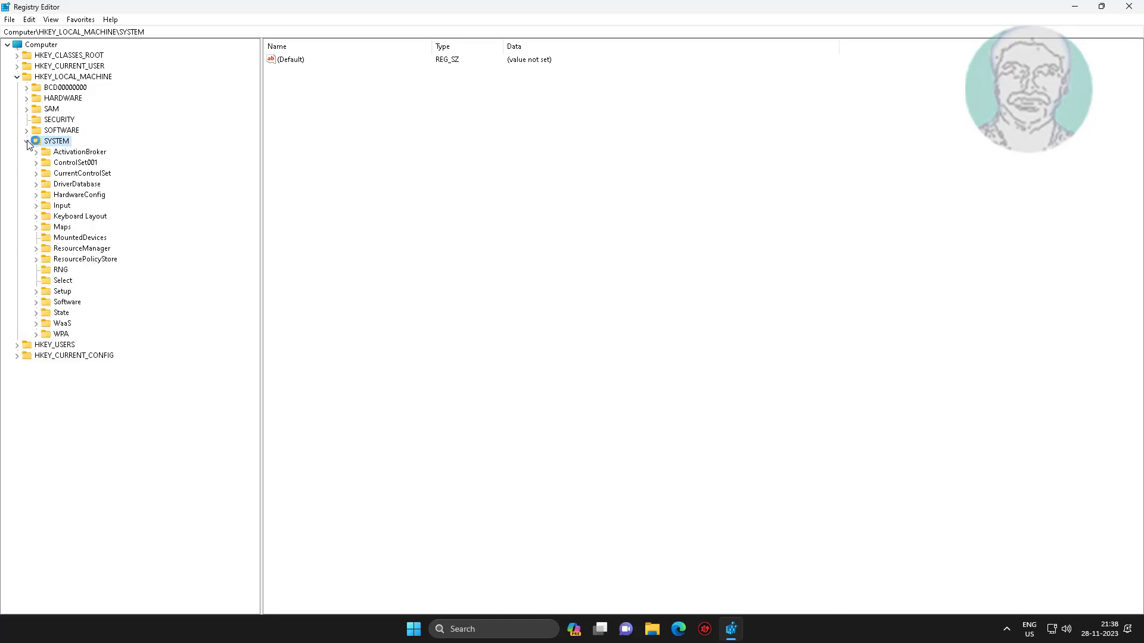
left_click(96, 174)
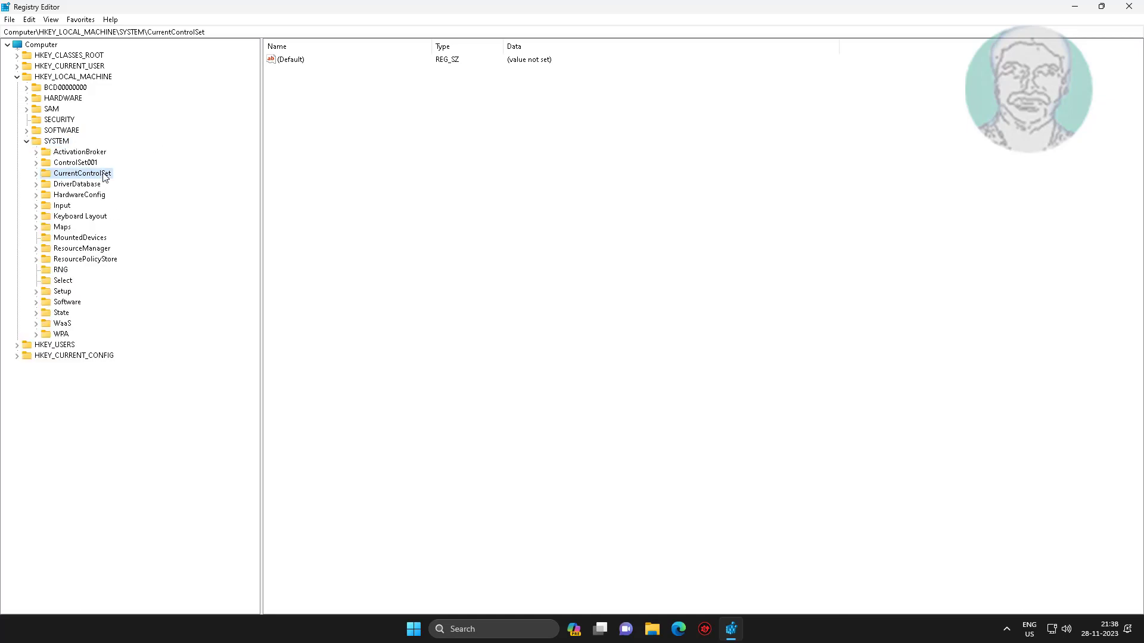
left_click(36, 173)
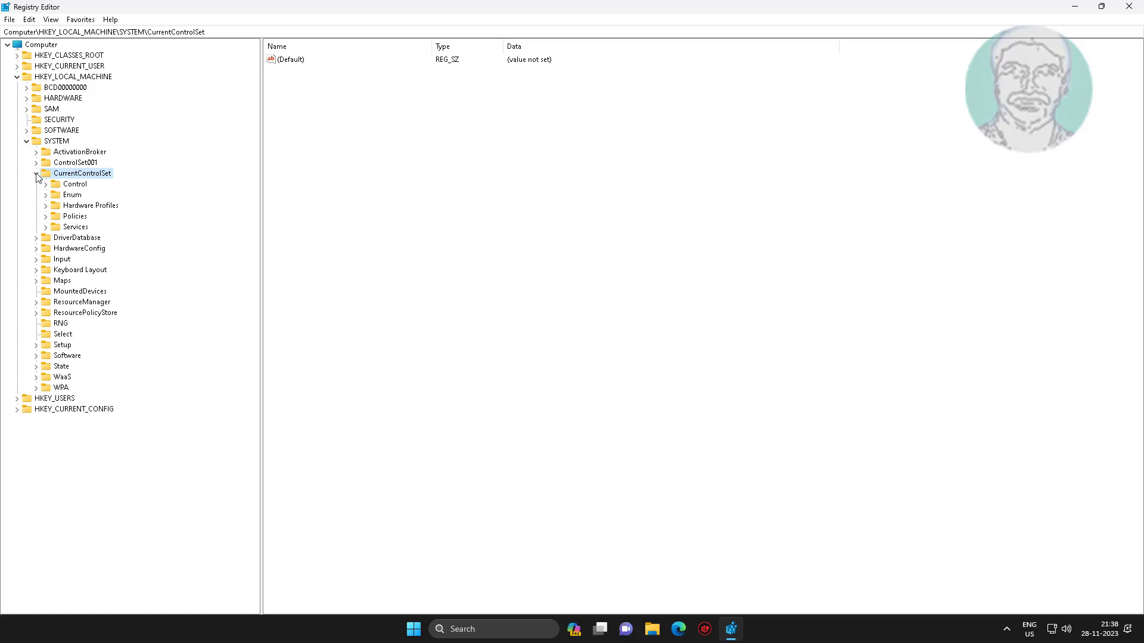
left_click(78, 185)
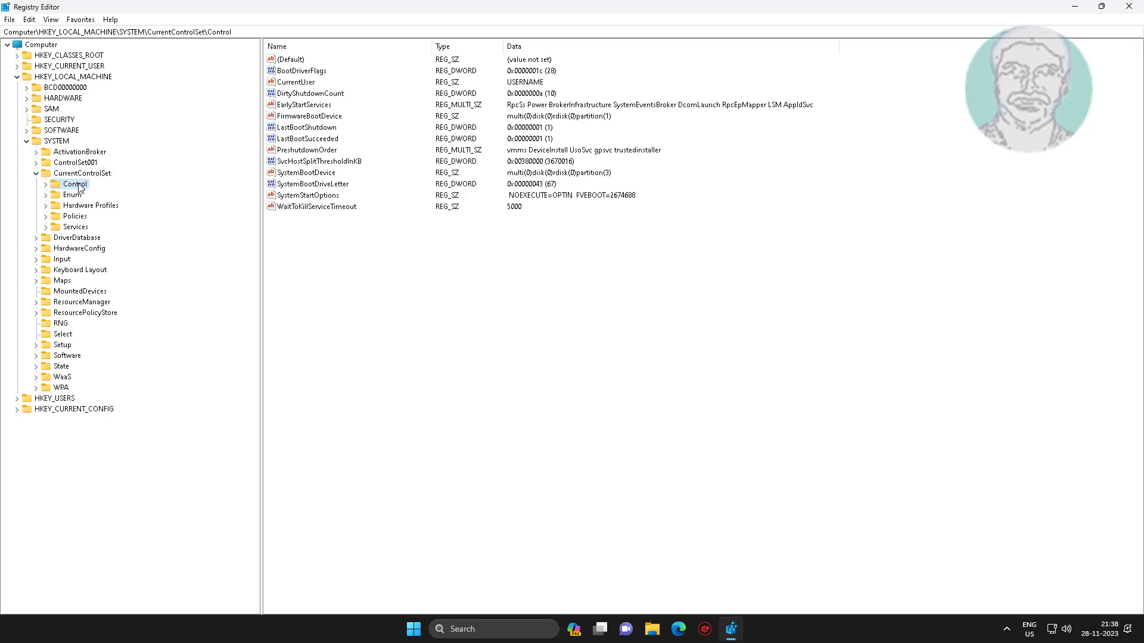
left_click(46, 185)
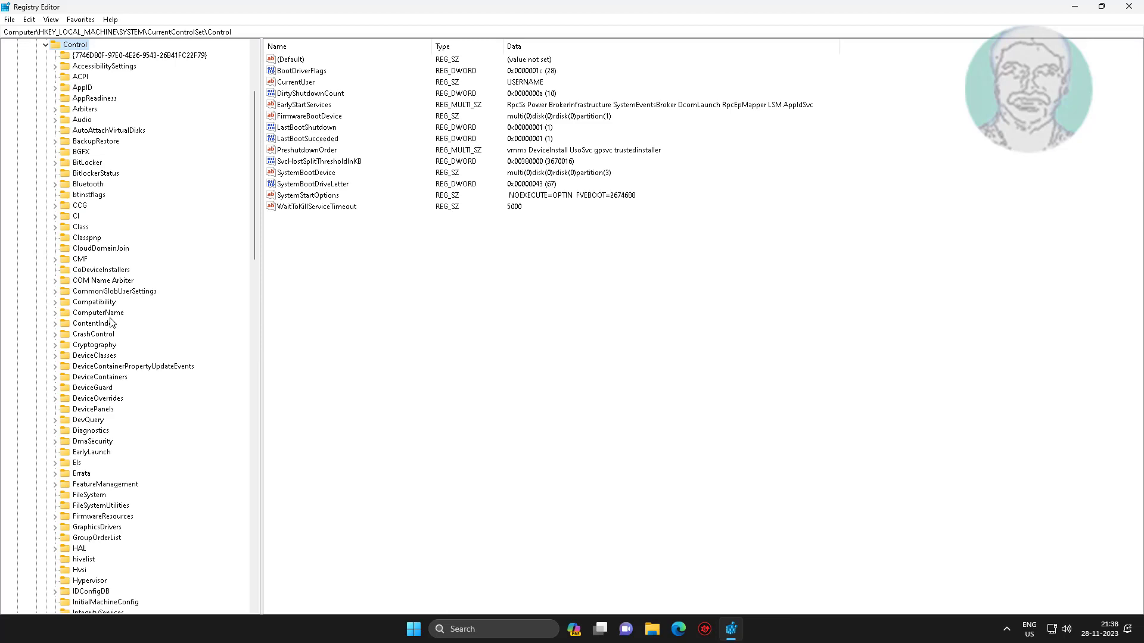
left_click(98, 312)
key("p")
scroll(149, 342, "down", 13)
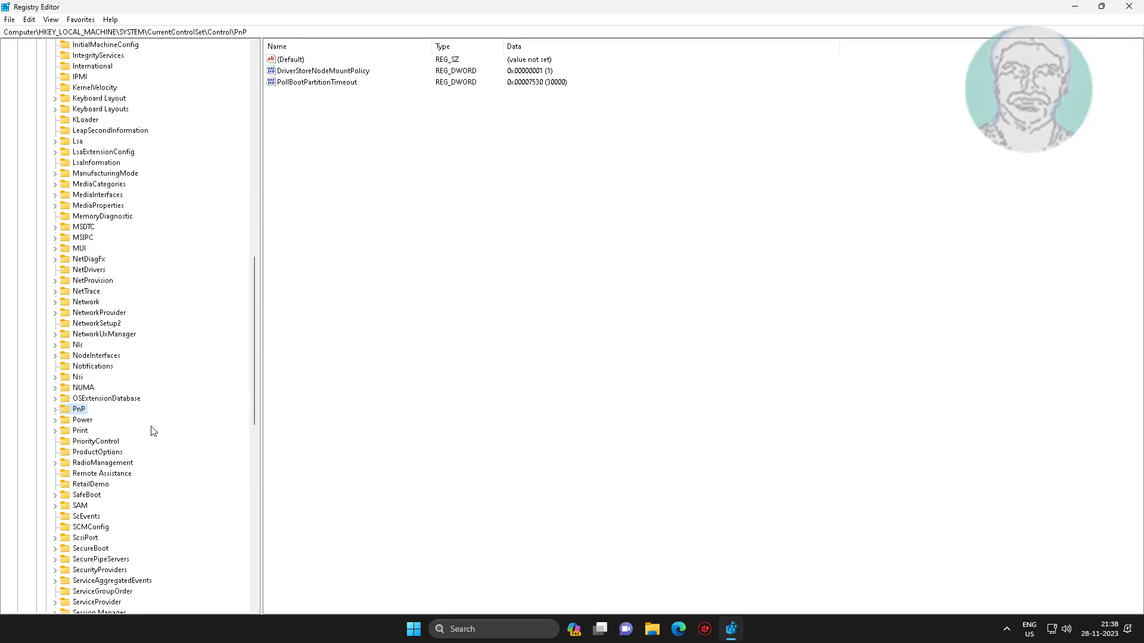
left_click(84, 206)
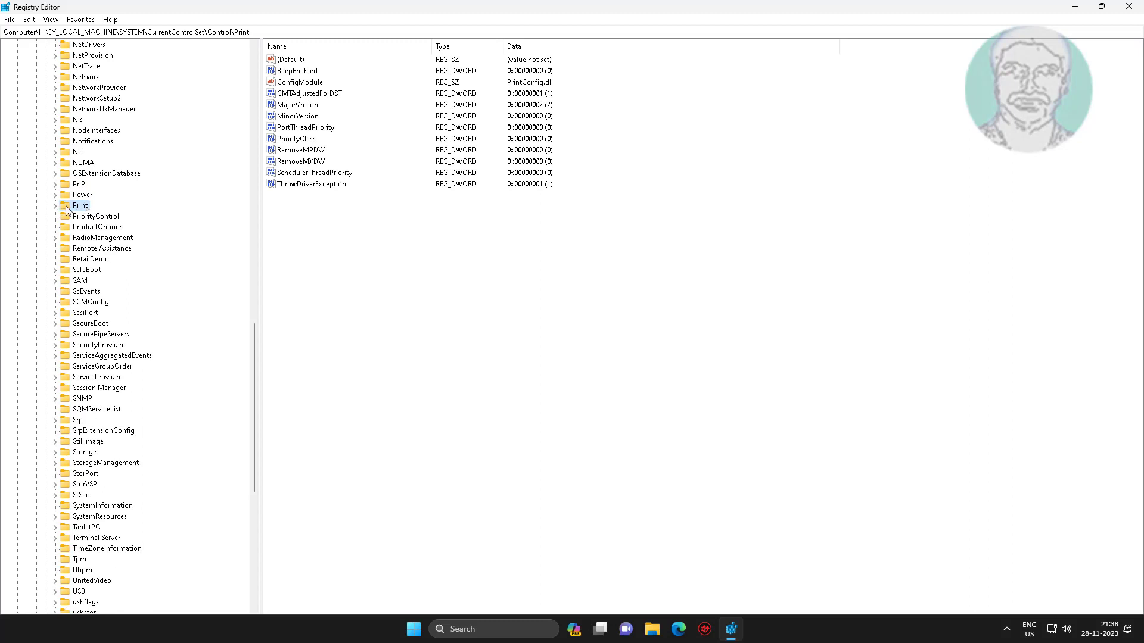
Add a RpcAuthnLevelPrivacyEnabled DWORD to the Print key, keeping its data at 0.
right_click(353, 256)
mouse_move(401, 267)
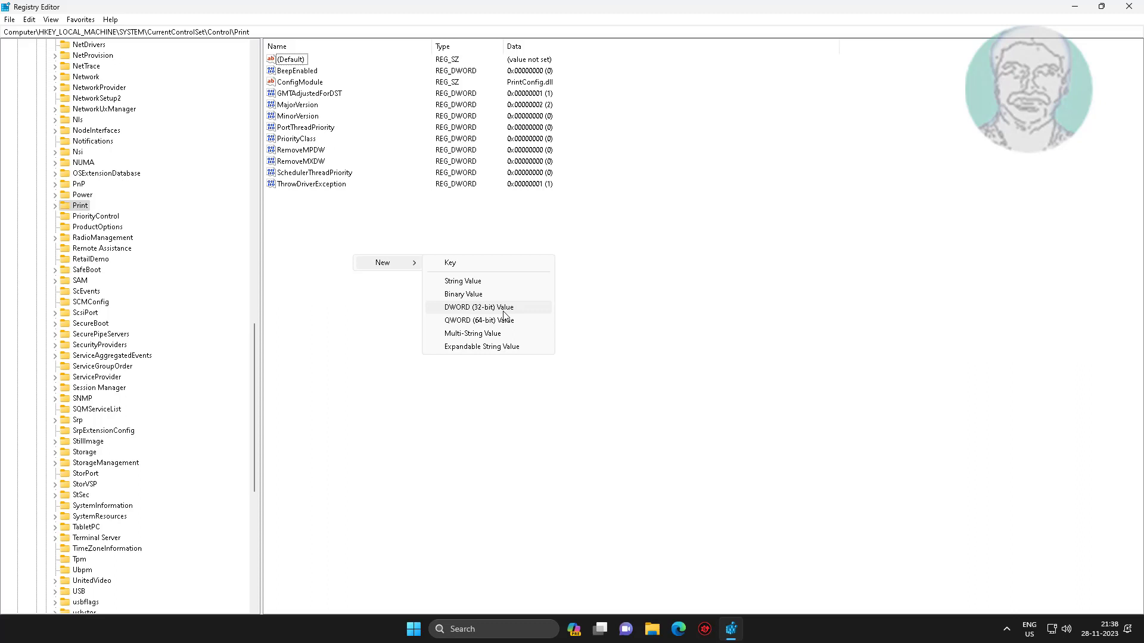
left_click(478, 307)
type("P")
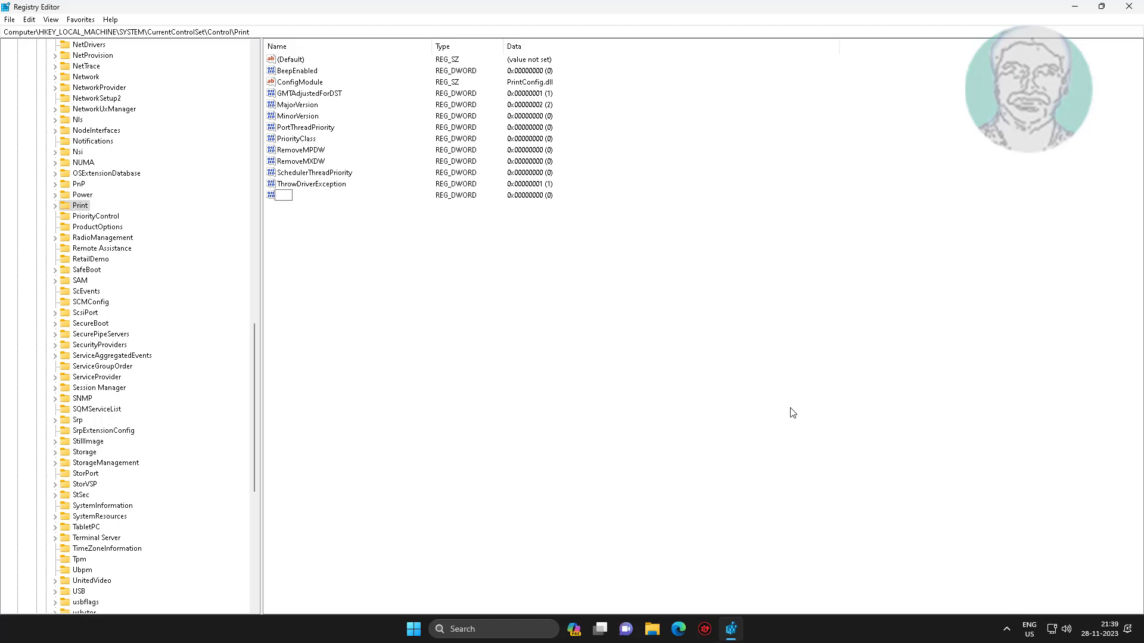
type("Rpc")
type("pcAuthn")
type("Lev")
type("el")
type("Privacy")
type("Enabled")
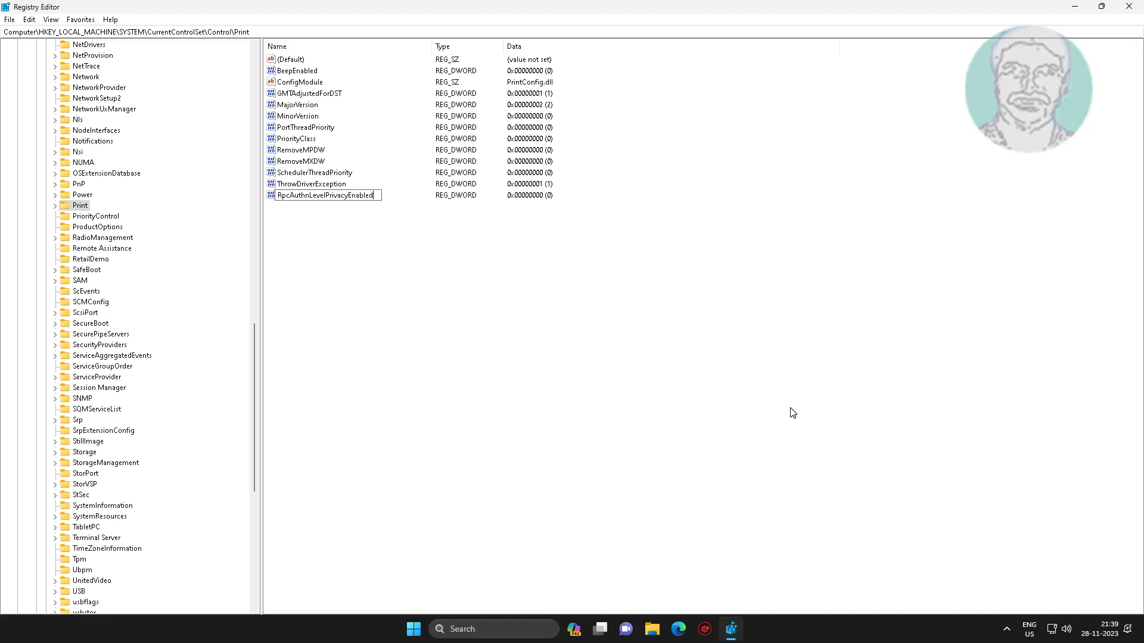
key("Return")
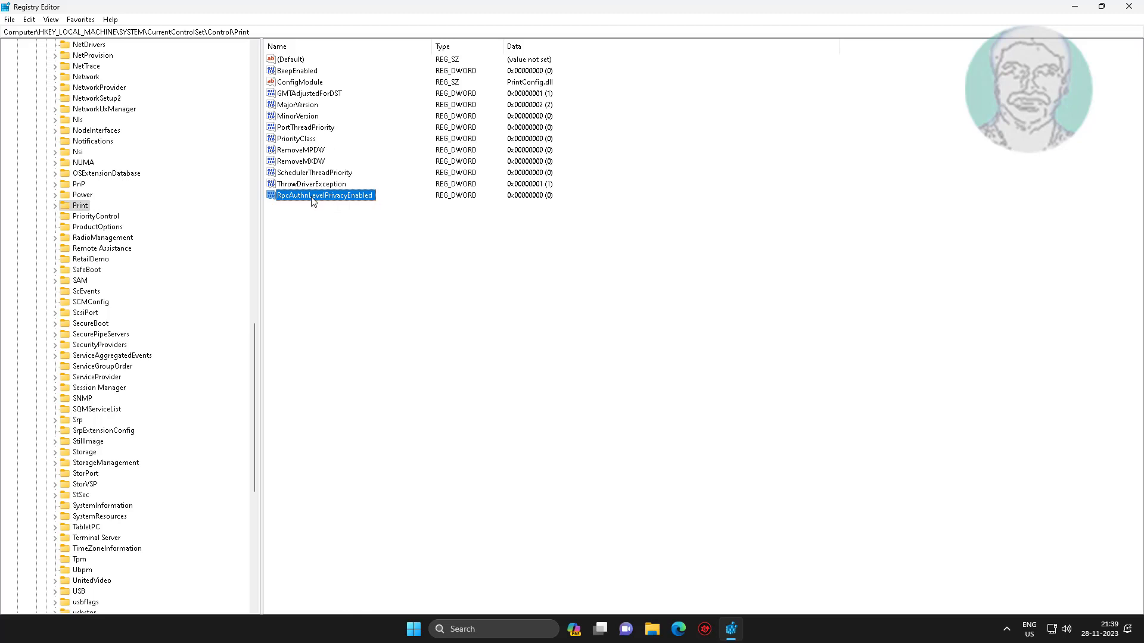
double_click(332, 198)
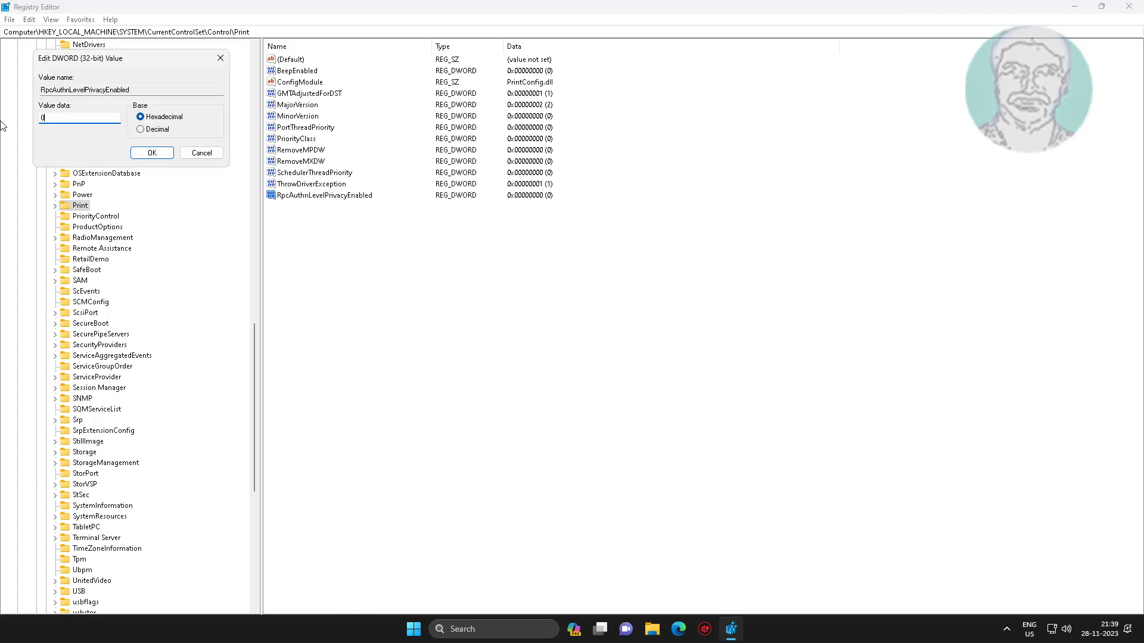
left_click(151, 152)
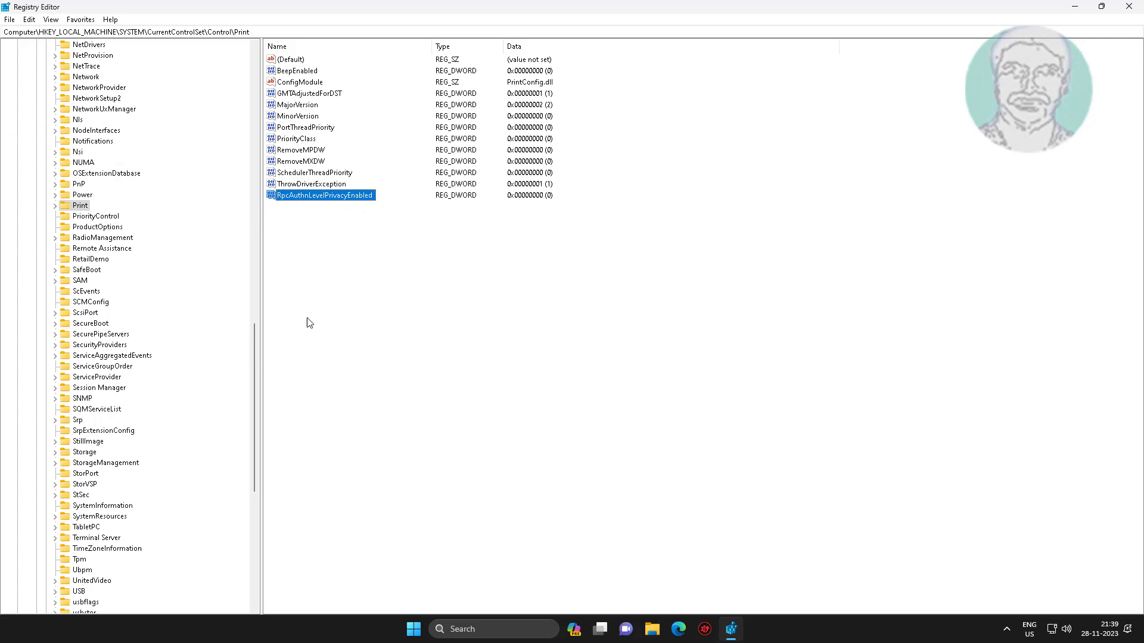
Fold the Control, CurrentControlSet and SYSTEM branches back up.
left_click_drag(256, 344, 245, 40)
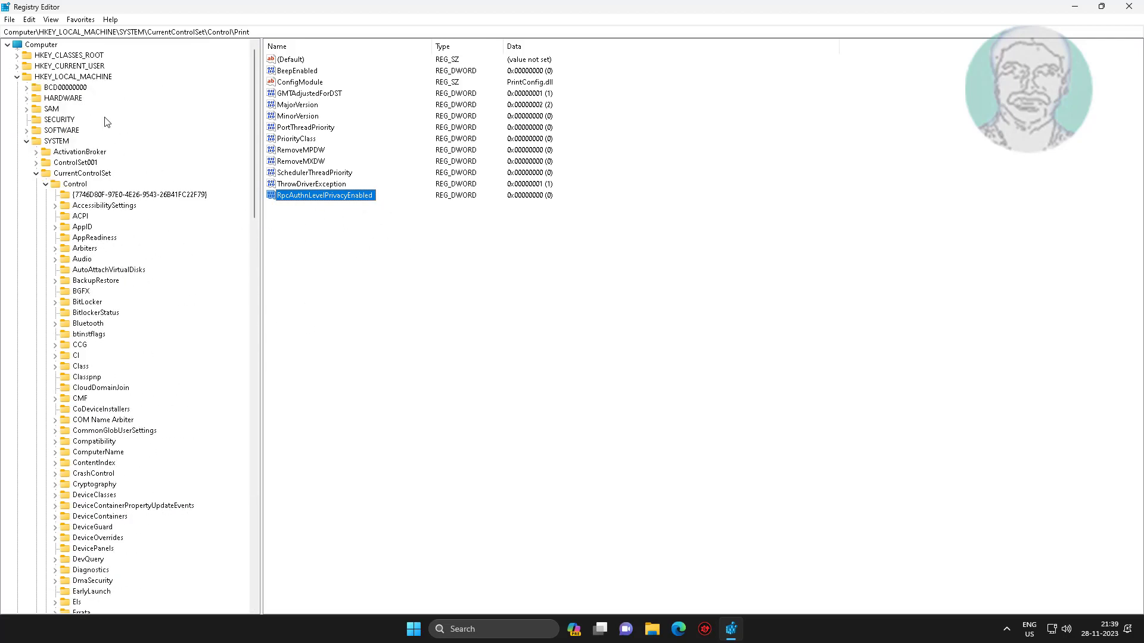
left_click(46, 184)
left_click(36, 174)
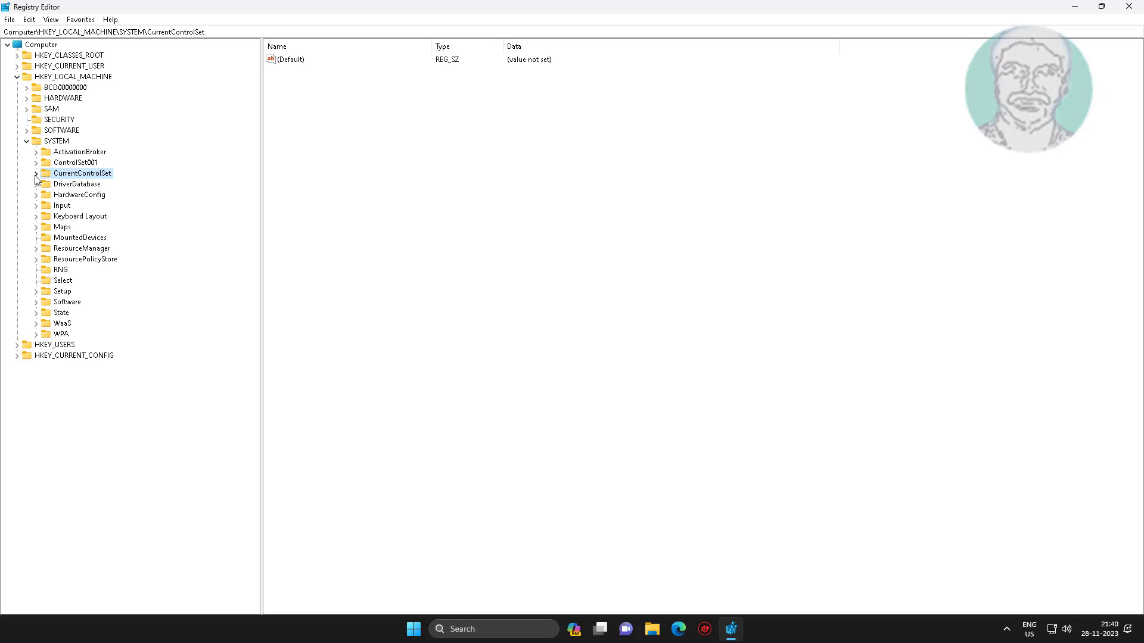
left_click(26, 141)
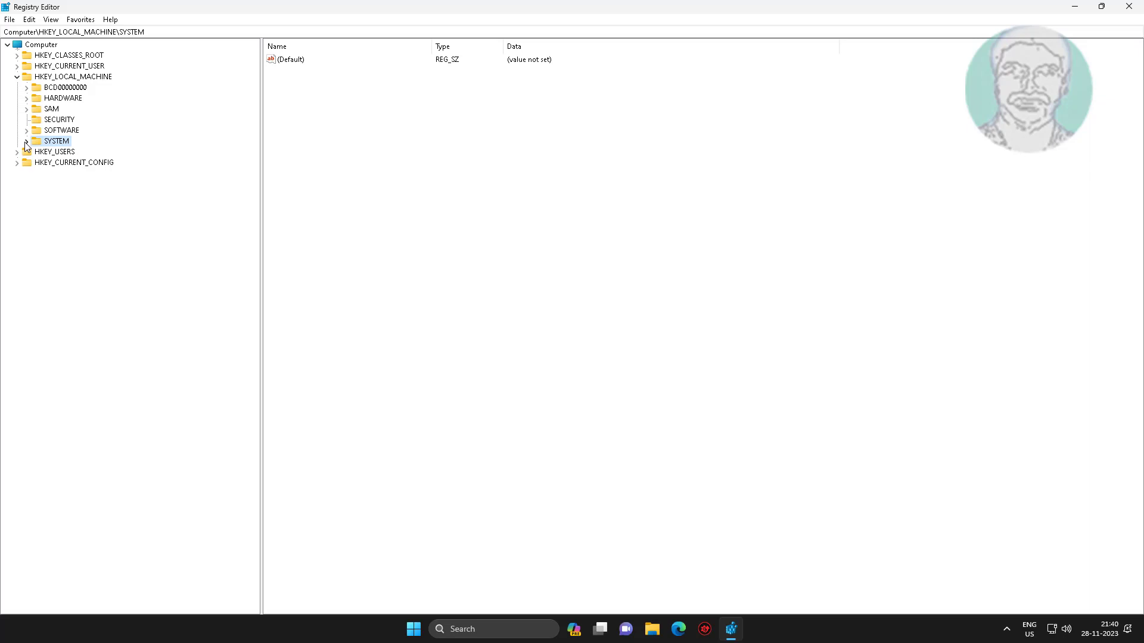
Collapse HKEY_LOCAL_MACHINE and expand HKEY_CURRENT_USER > Software > Microsoft.
left_click(17, 76)
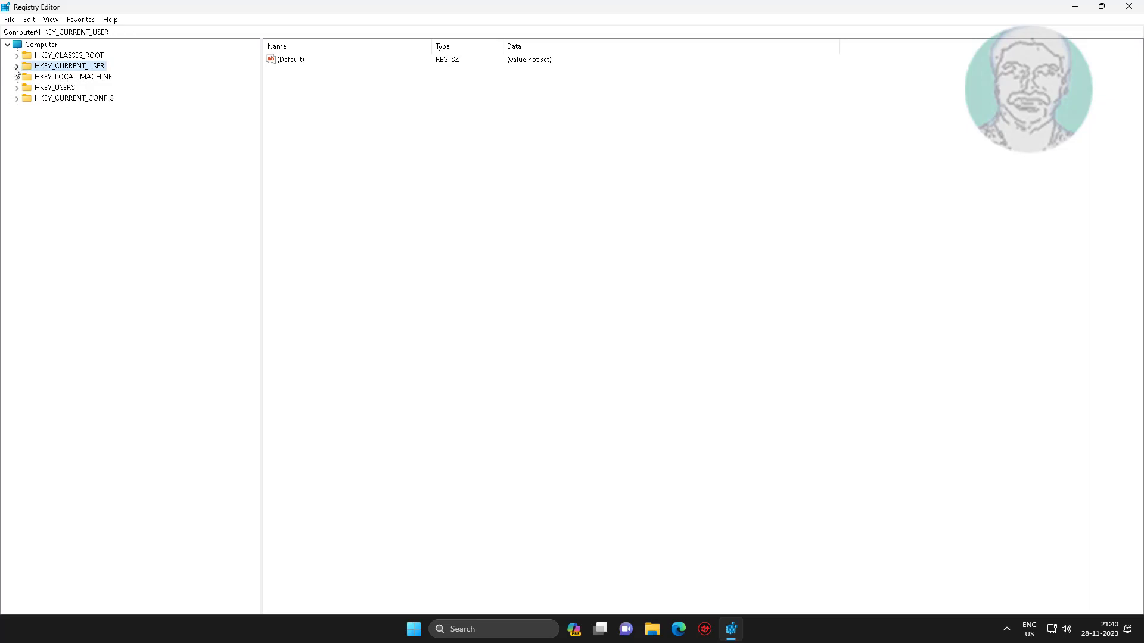
left_click(16, 66)
left_click(51, 163)
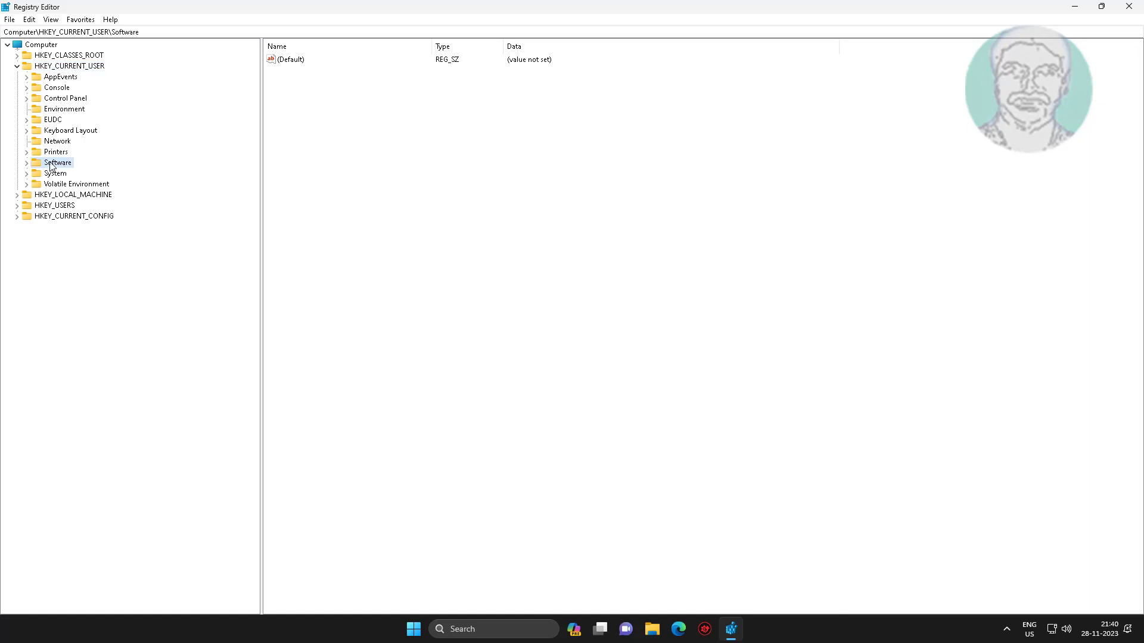
left_click(26, 163)
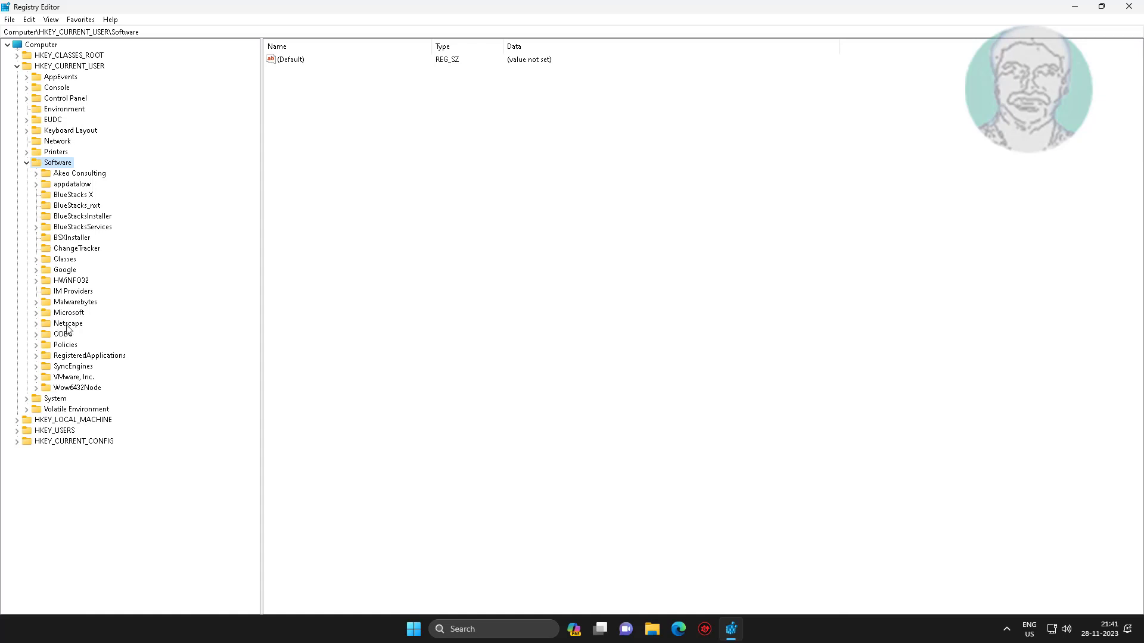
left_click(53, 312)
left_click(36, 313)
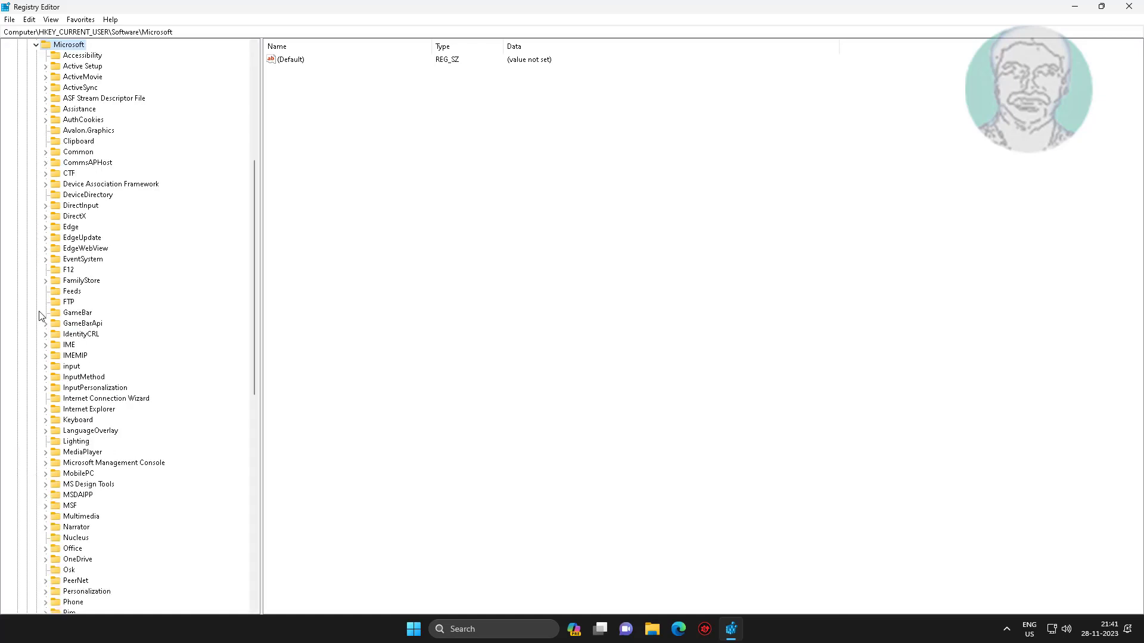
Expand Windows NT > CurrentVersion and select the Windows key to view its printer values.
left_click(86, 388)
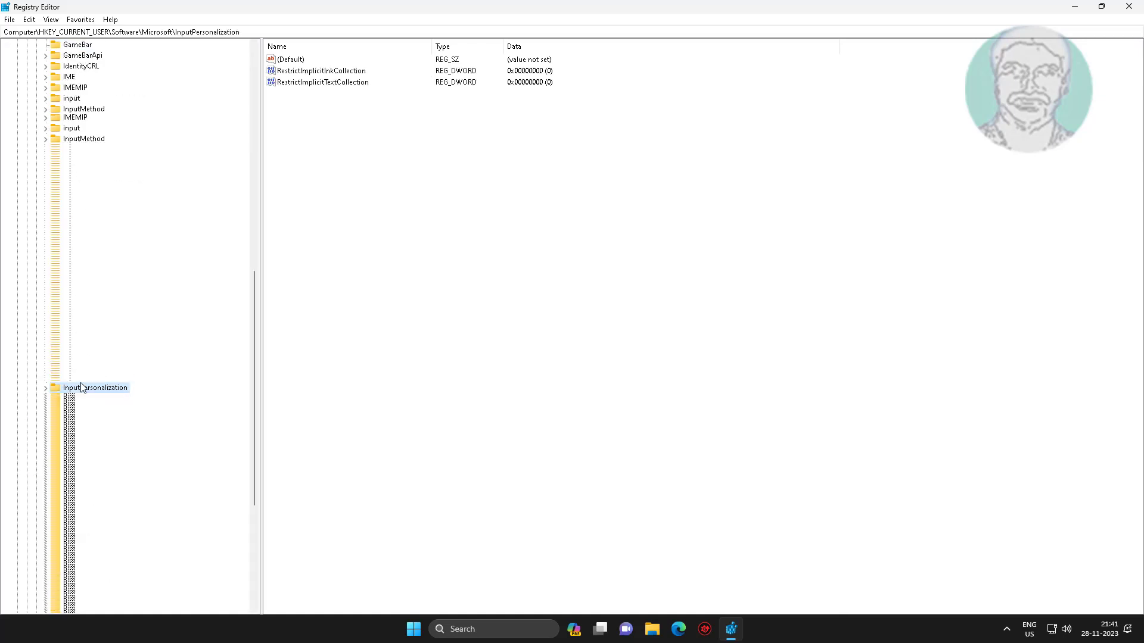
key("w")
scroll(103, 477, "down", 4)
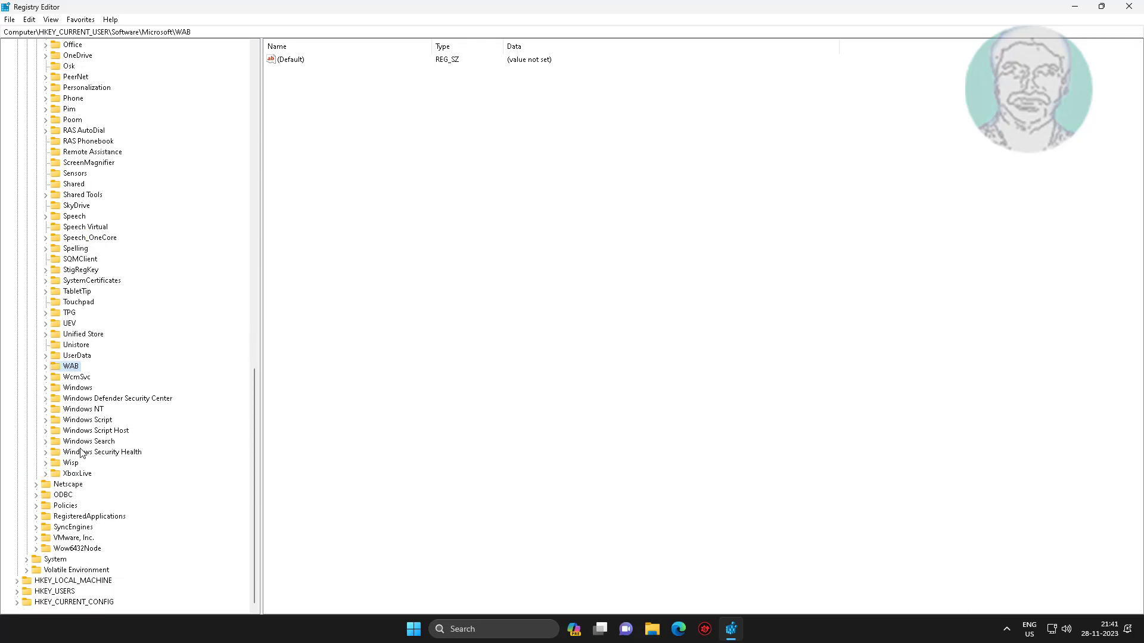
left_click(96, 410)
left_click(45, 410)
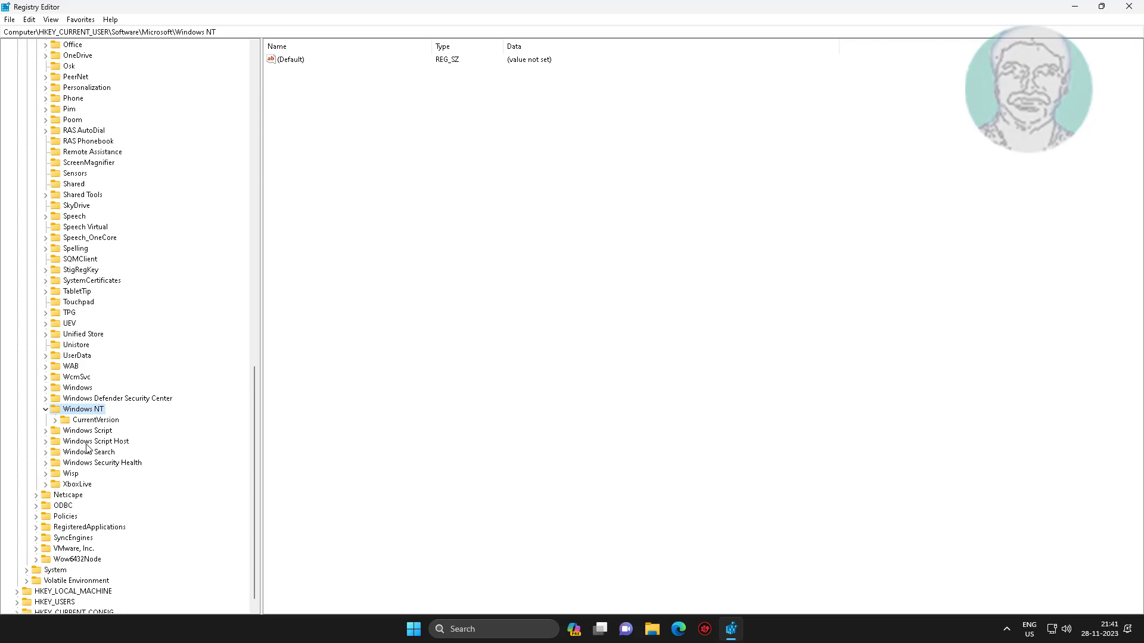
left_click(87, 420)
left_click(55, 421)
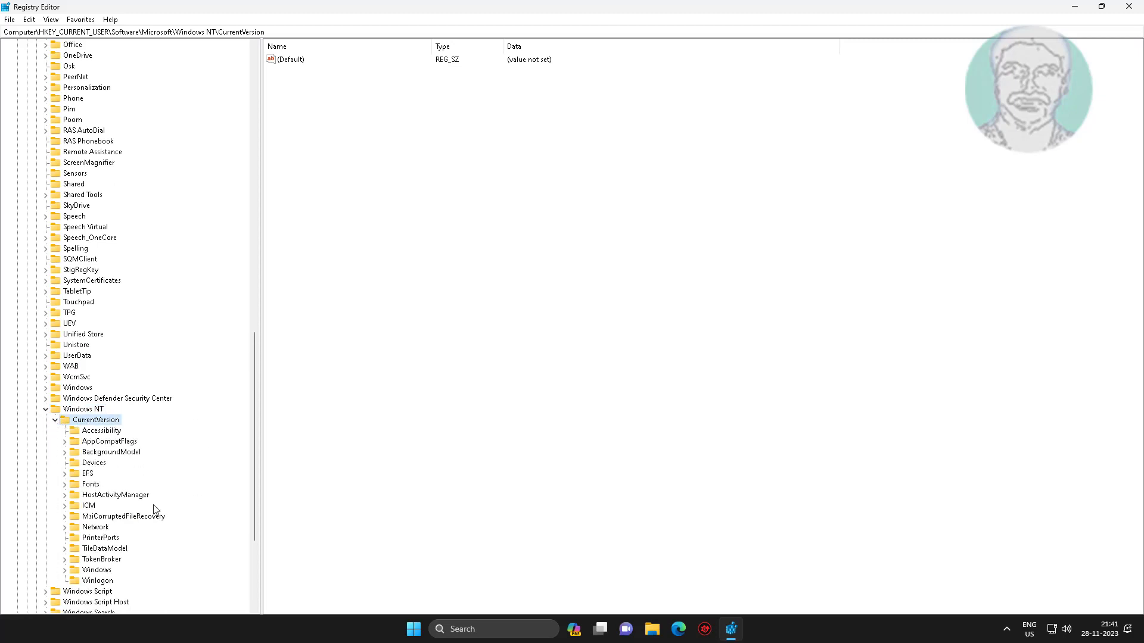
left_click(97, 571)
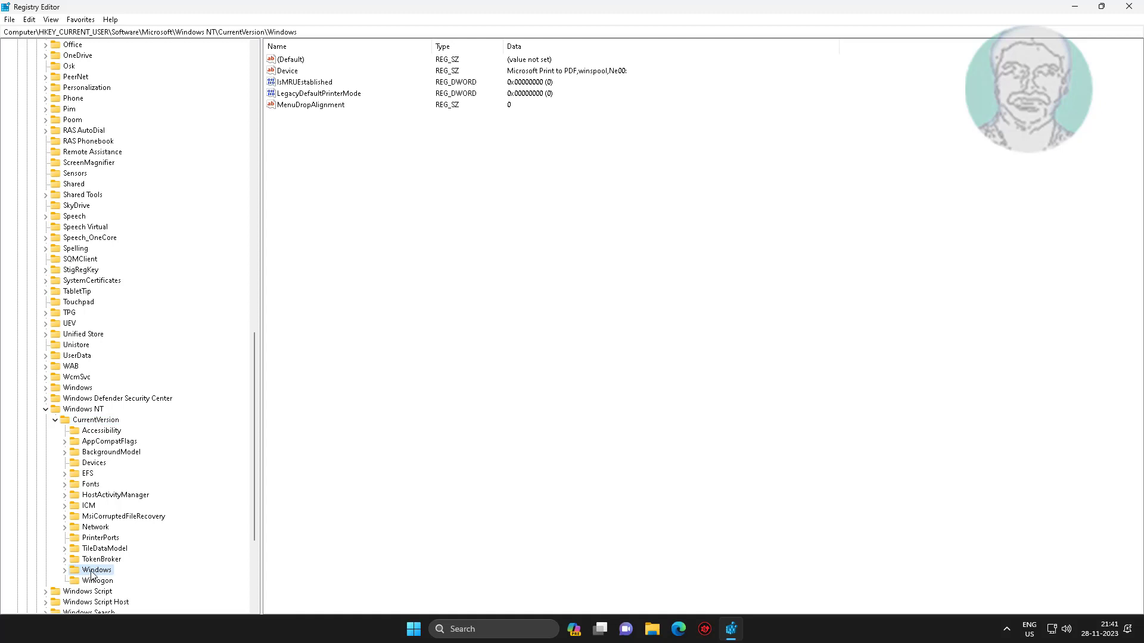
Grant ALL APPLICATION PACKAGES Full Control on the Windows key and apply it.
right_click(105, 573)
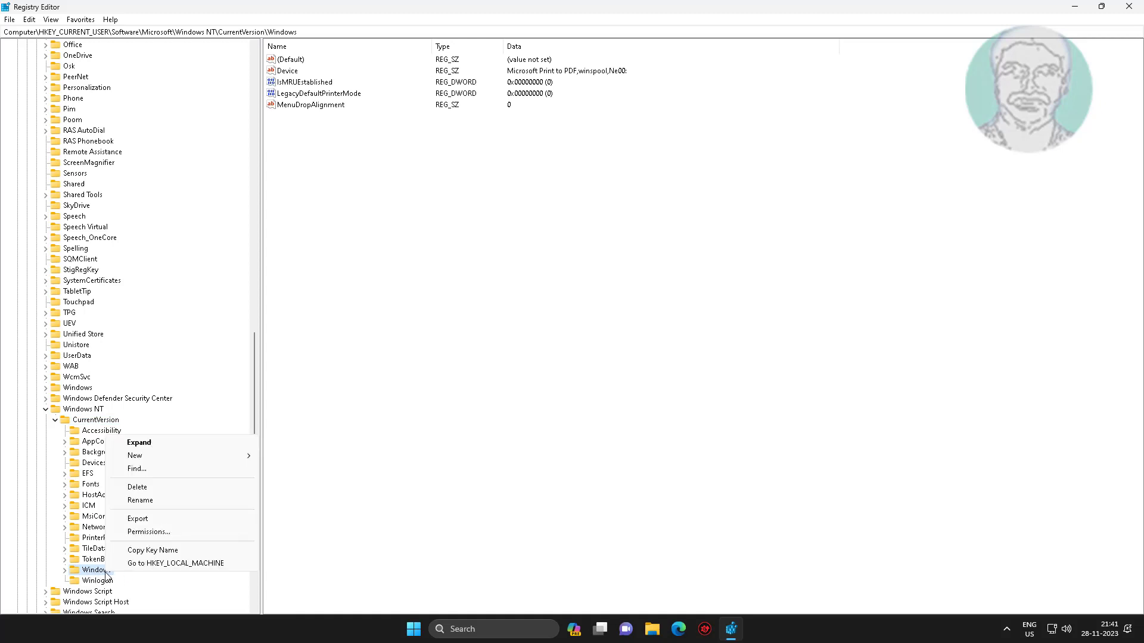
left_click(149, 532)
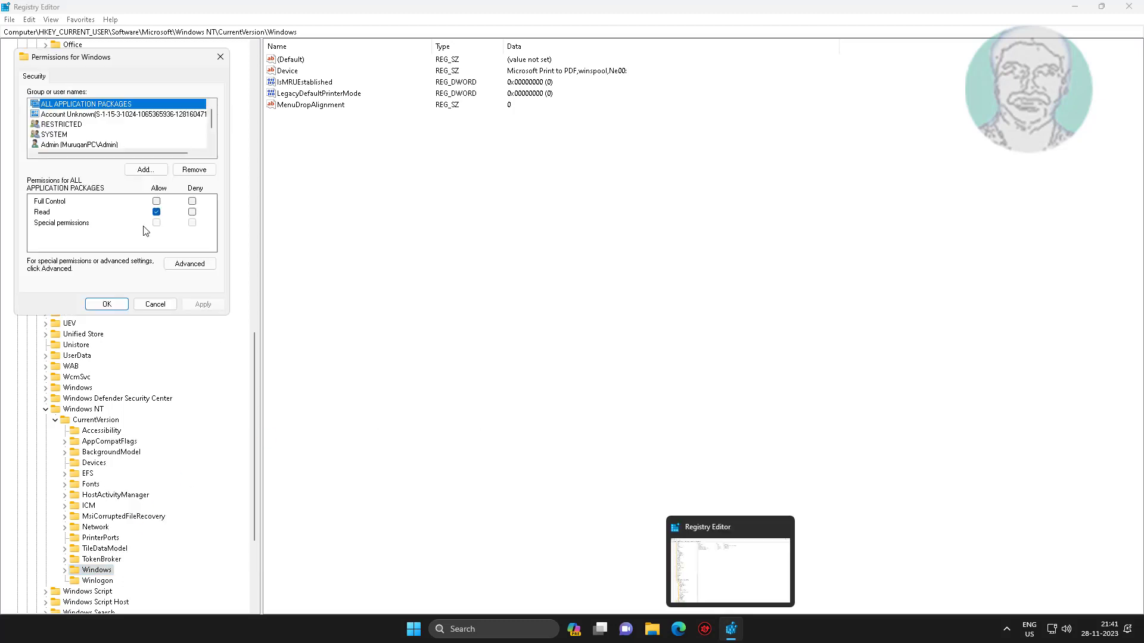
left_click_drag(124, 57, 419, 109)
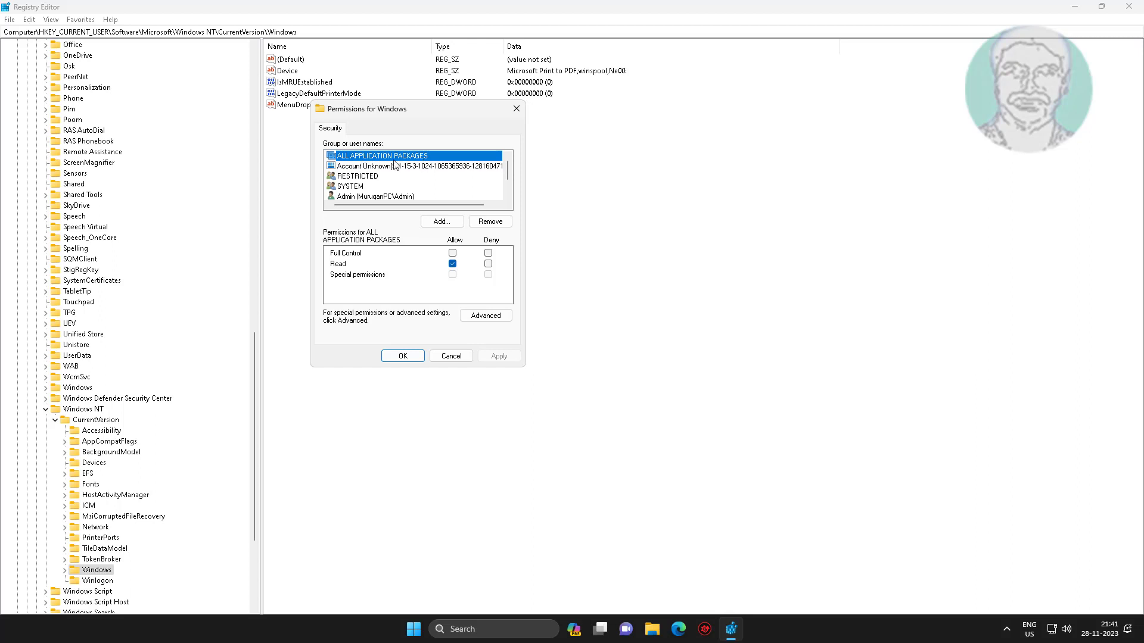
left_click(452, 254)
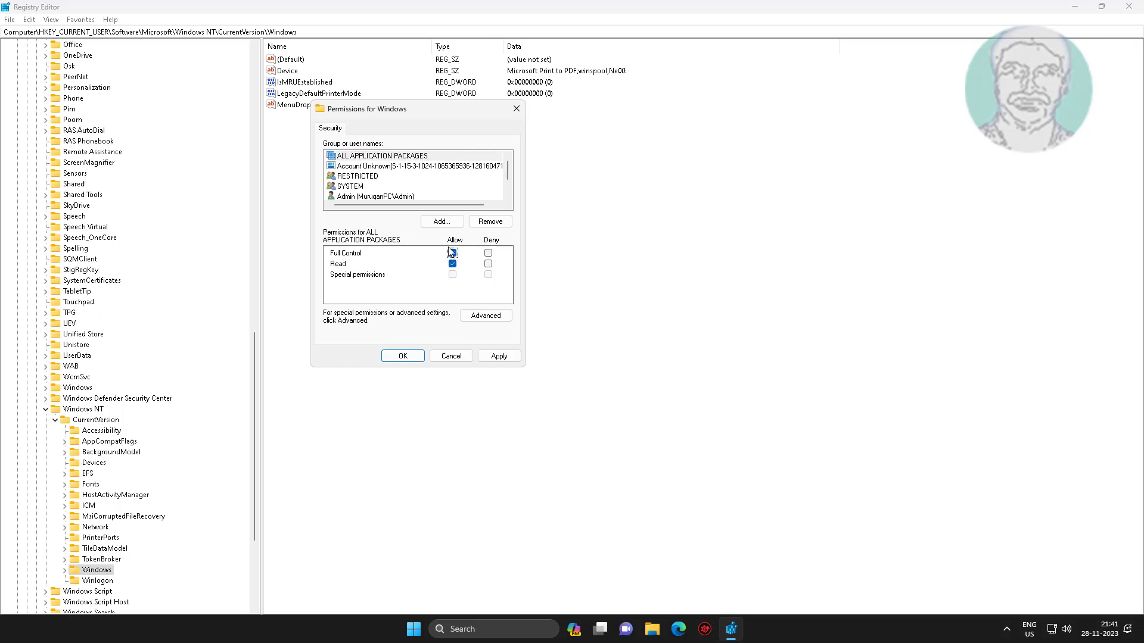
left_click(500, 357)
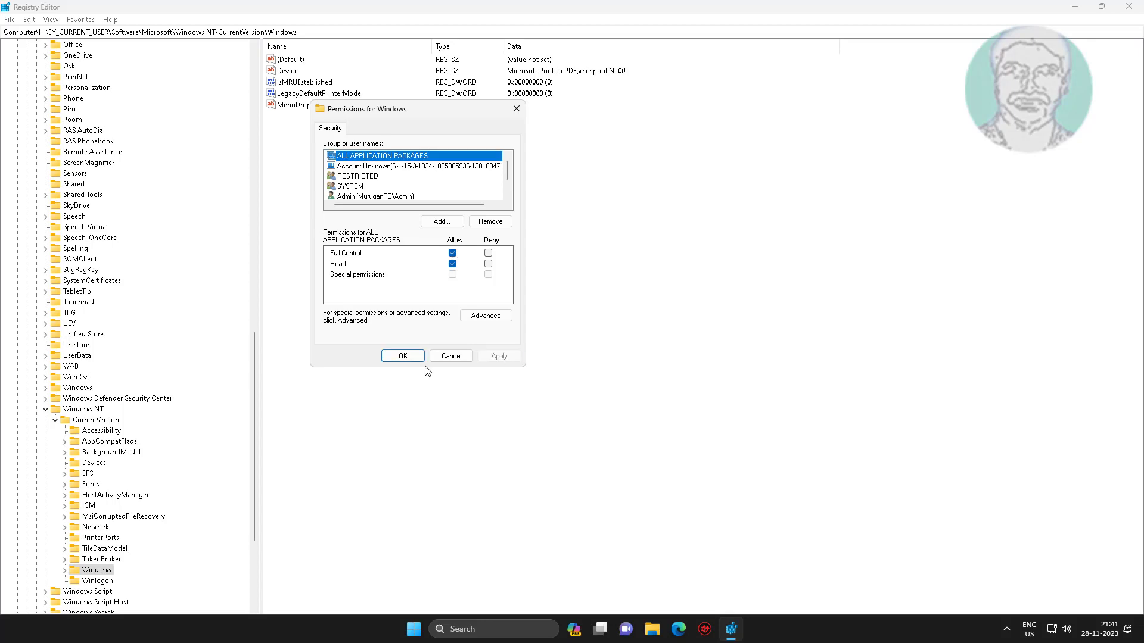
left_click(403, 357)
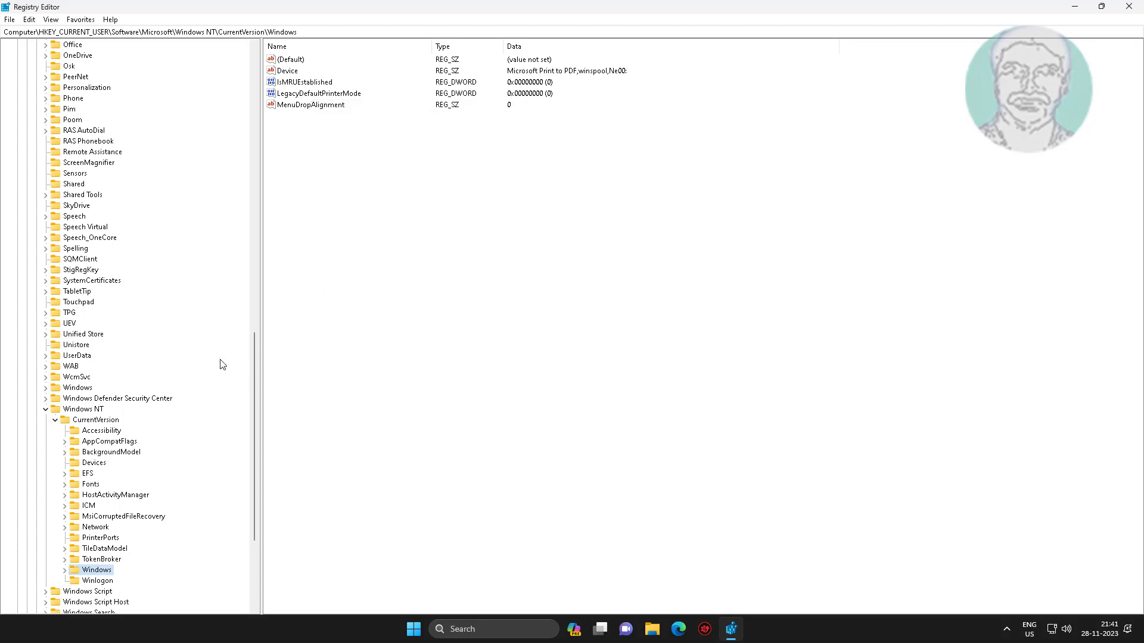
Collapse the Microsoft, Software and HKEY_CURRENT_USER branches.
left_click_drag(252, 362, 252, 79)
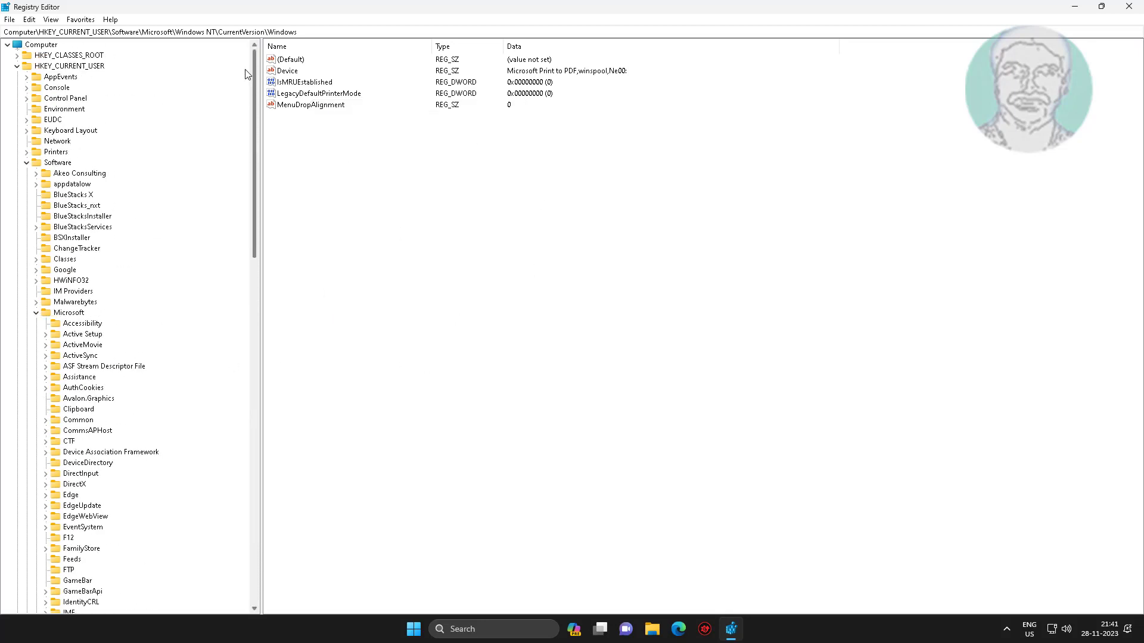
left_click(37, 313)
left_click(27, 162)
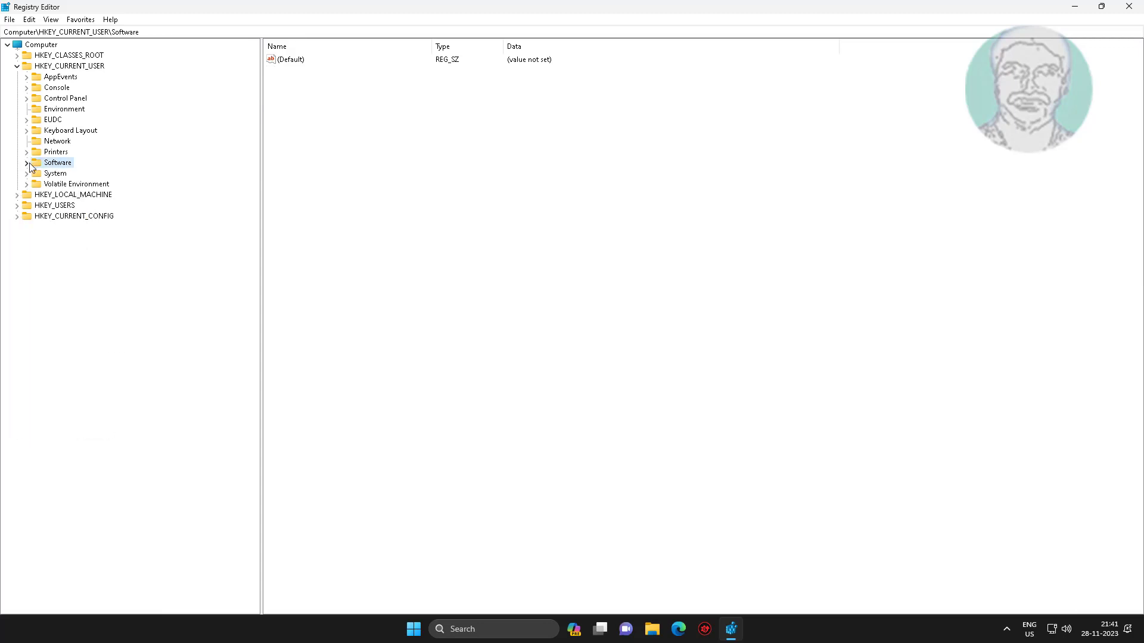
left_click(17, 66)
Close Registry Editor and launch the Services app by searching 'services'.
left_click(1128, 6)
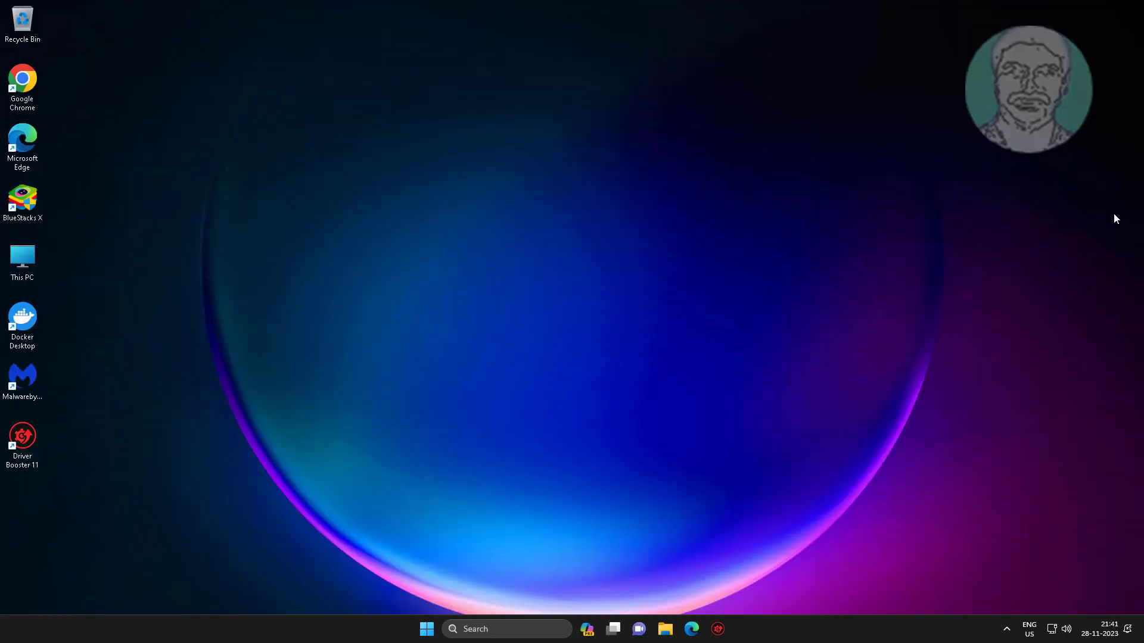
left_click(501, 629)
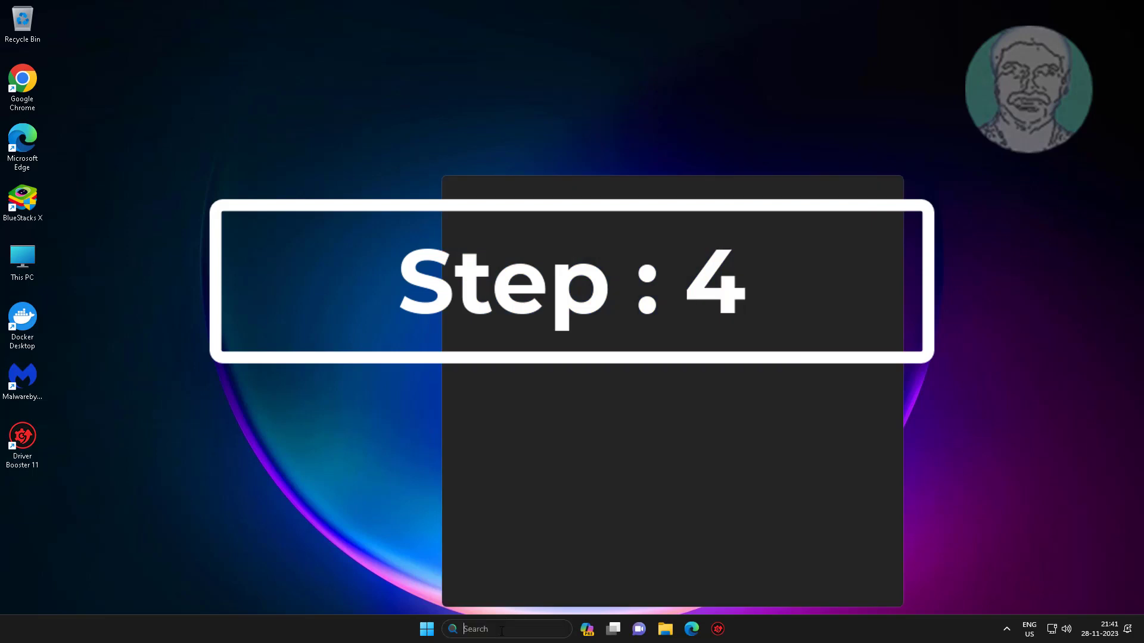
type("services")
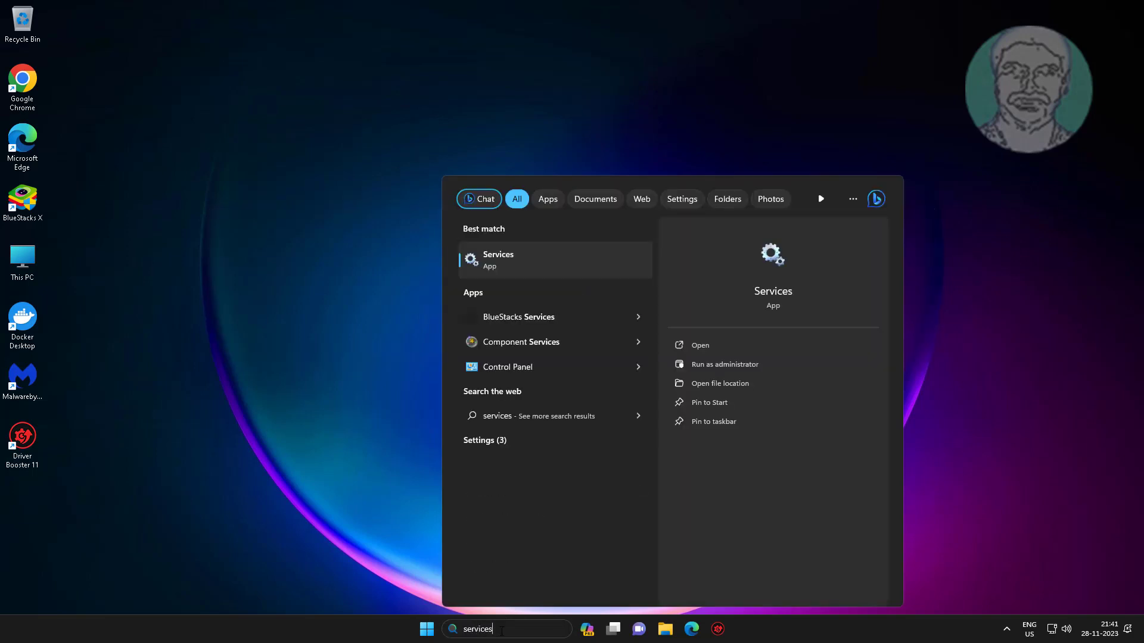
left_click(547, 268)
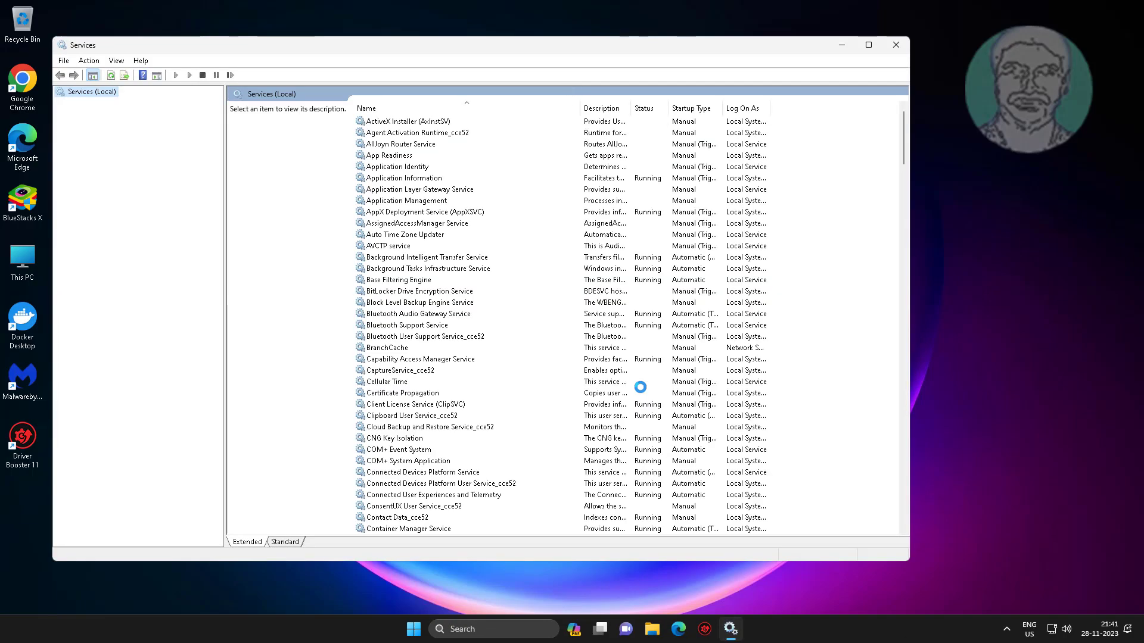
Keep Print Spooler's startup type Automatic, then restart it along with LPD Service.
left_click(393, 257)
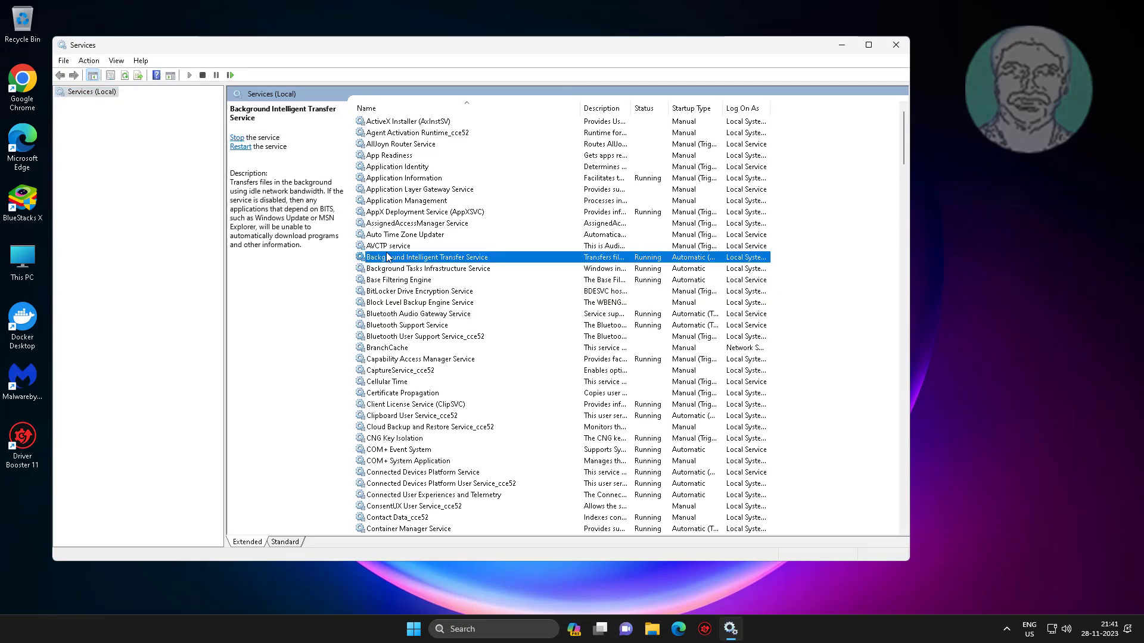
key("p")
key("Down")
key("Down")
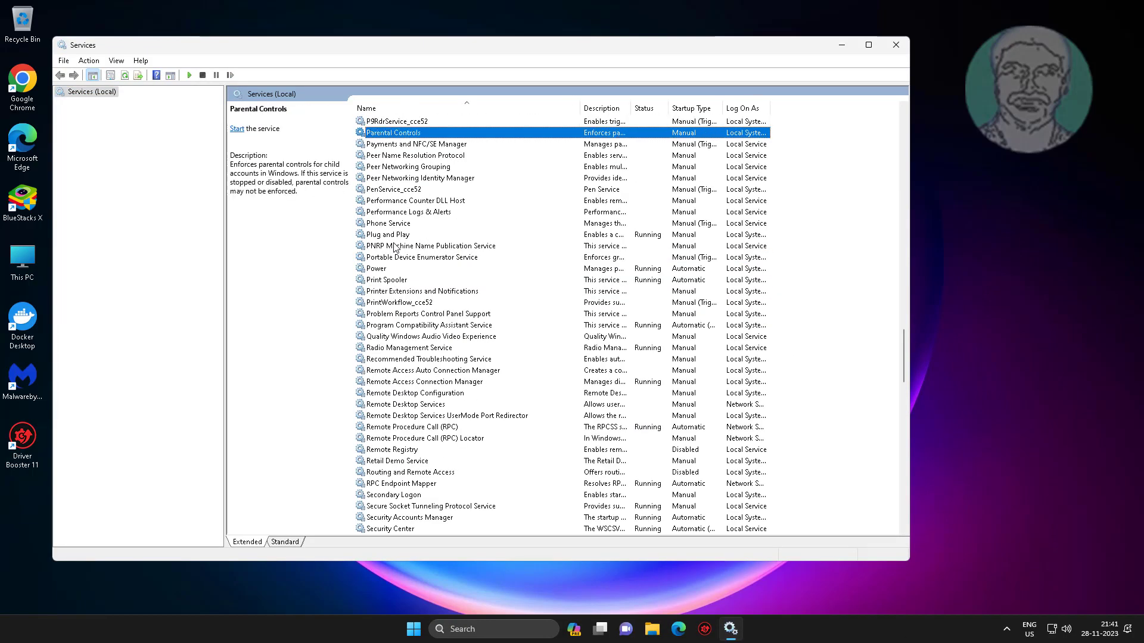
left_click(407, 280)
double_click(407, 280)
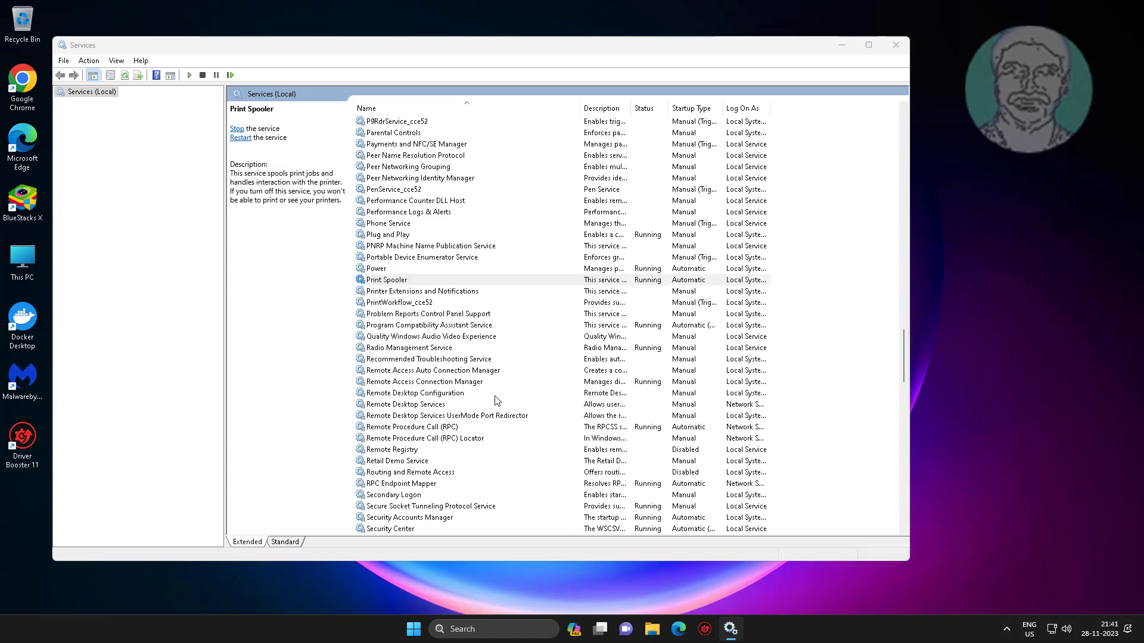
left_click(480, 295)
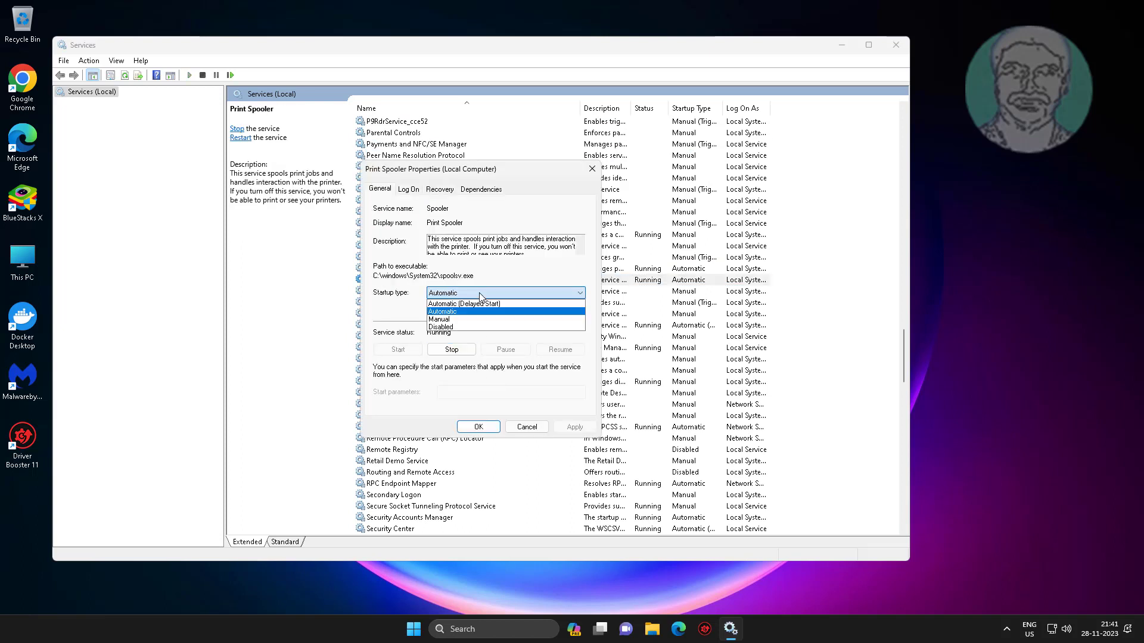
left_click(450, 312)
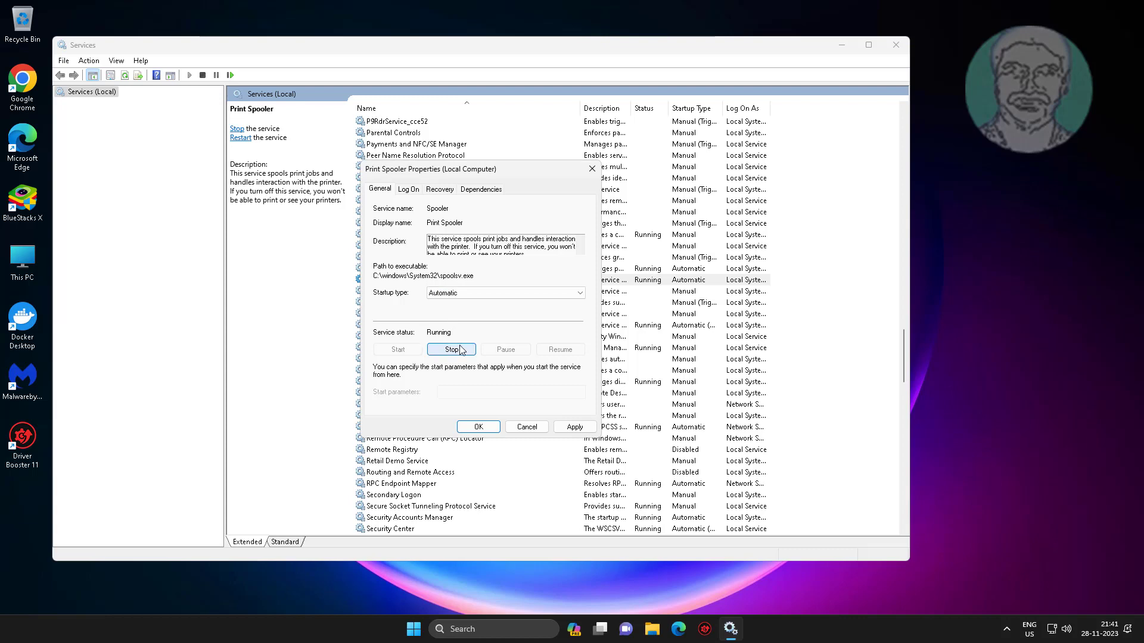
left_click(574, 427)
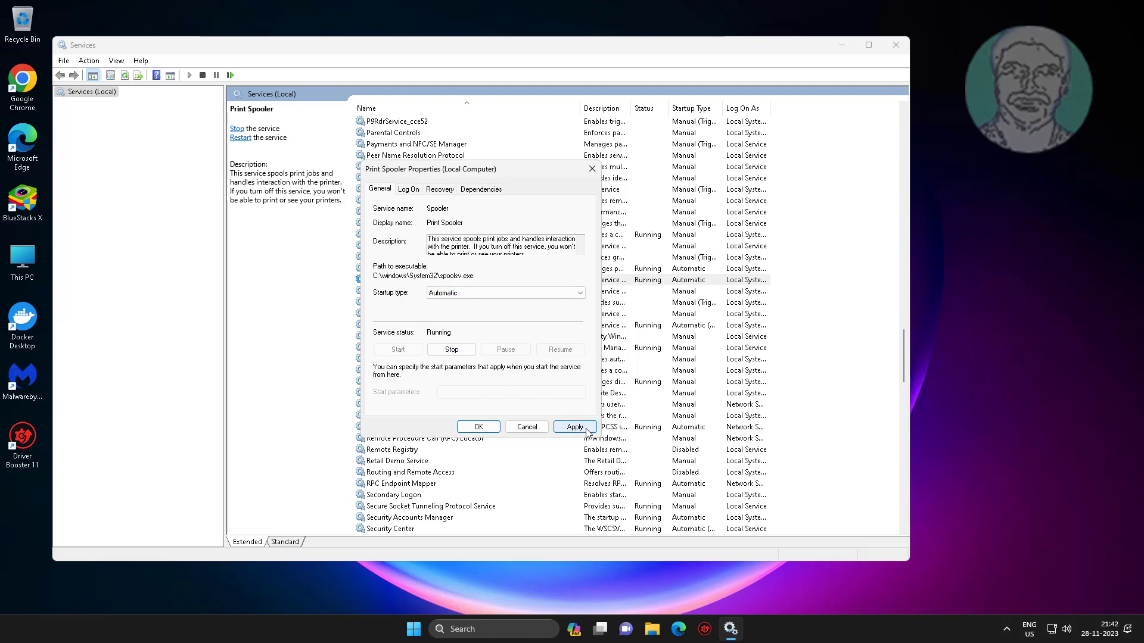
left_click(478, 427)
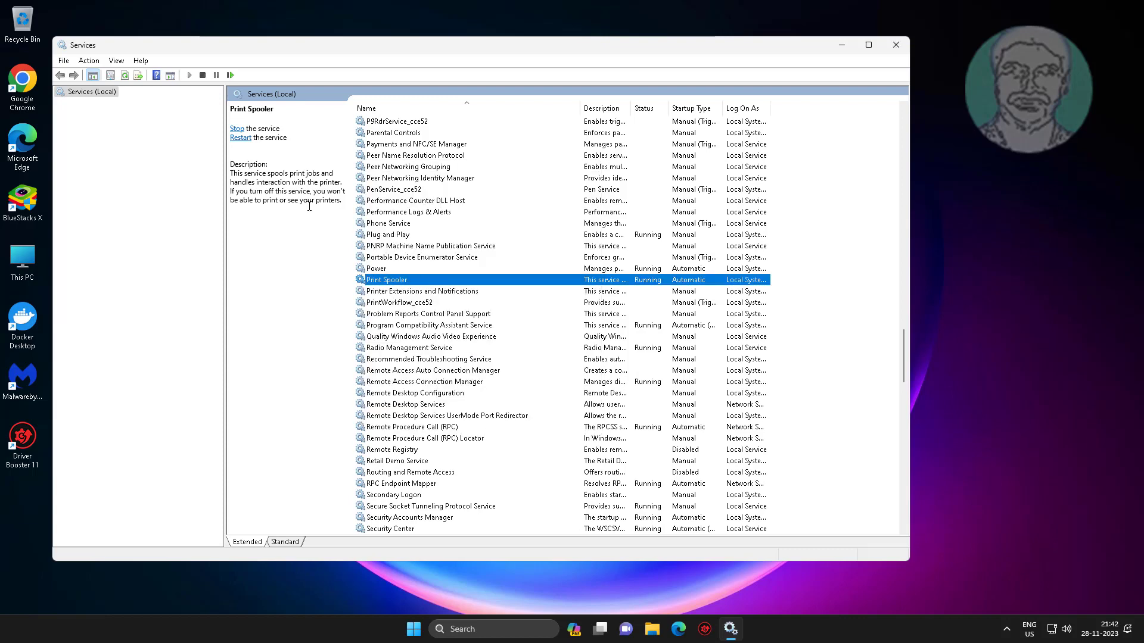
left_click(241, 138)
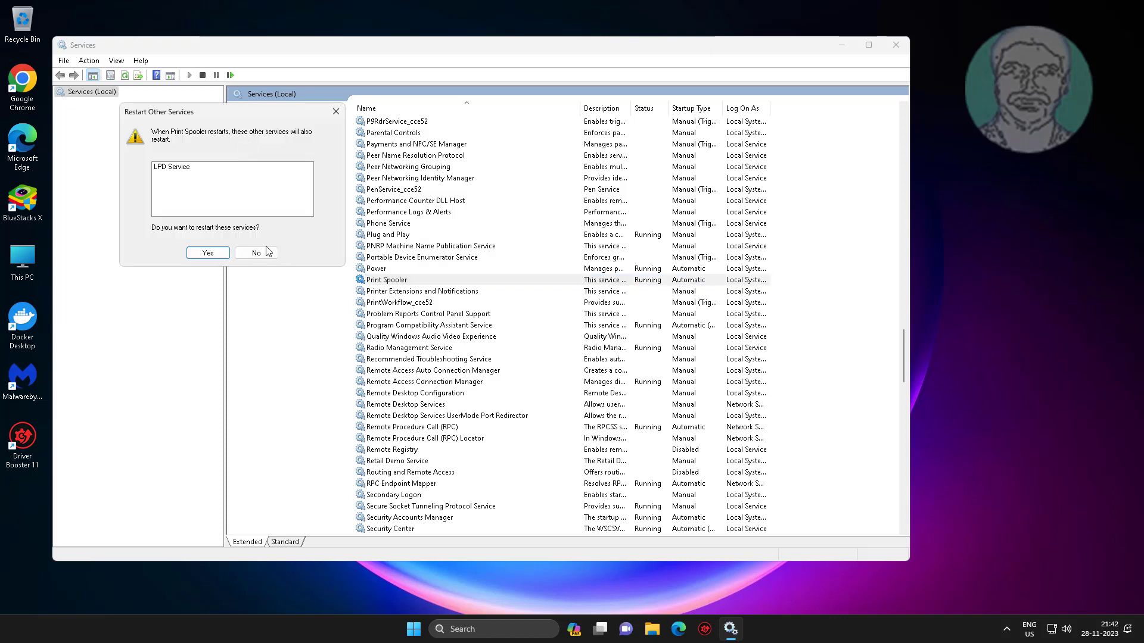
left_click(208, 253)
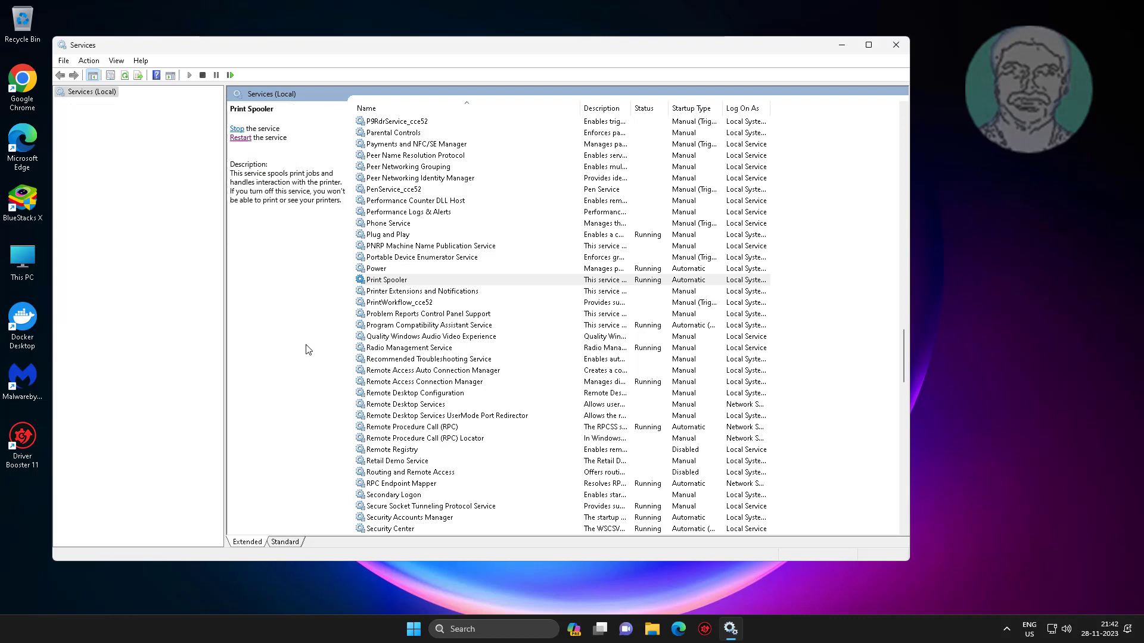
Close Services and open Microsoft Print to PDF from 'printers & scanners' in Settings.
left_click(896, 47)
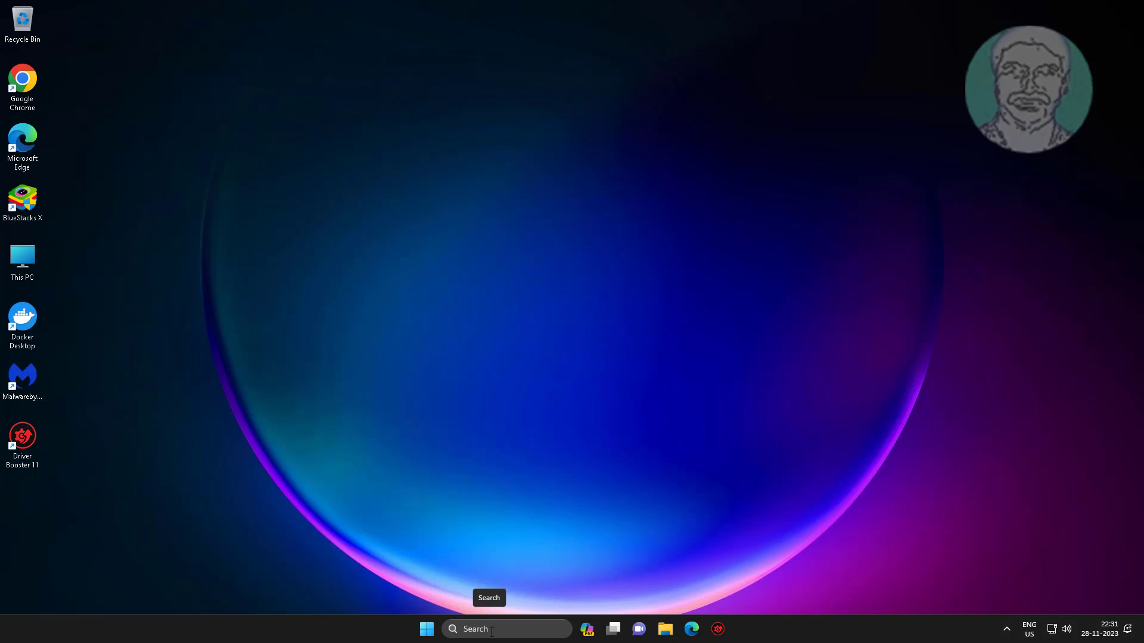
left_click(489, 629)
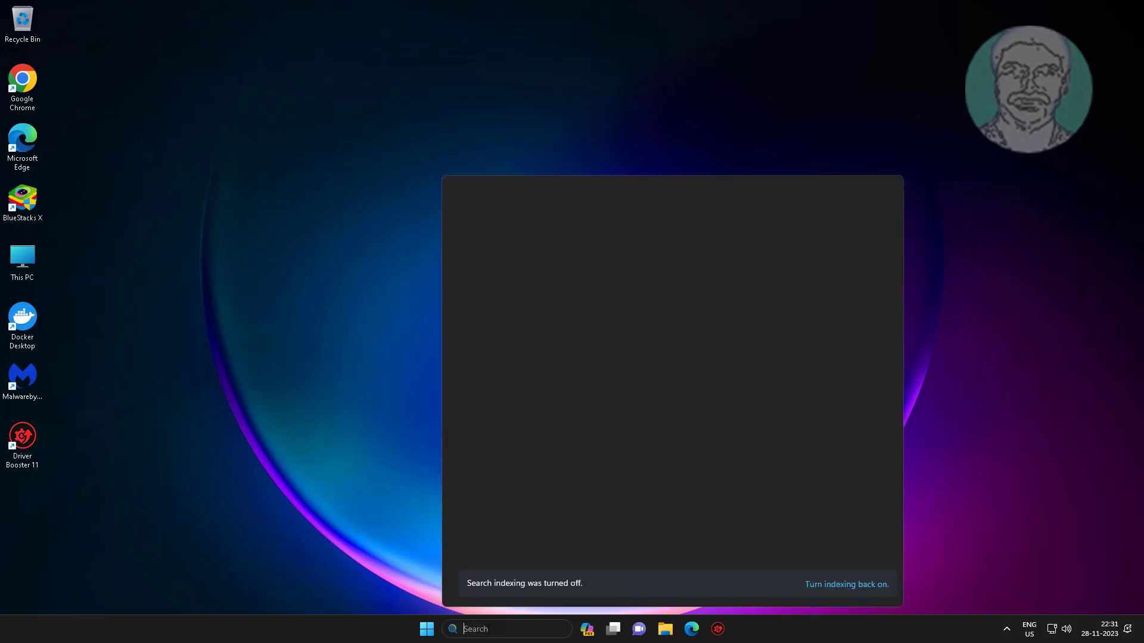
type("printers ")
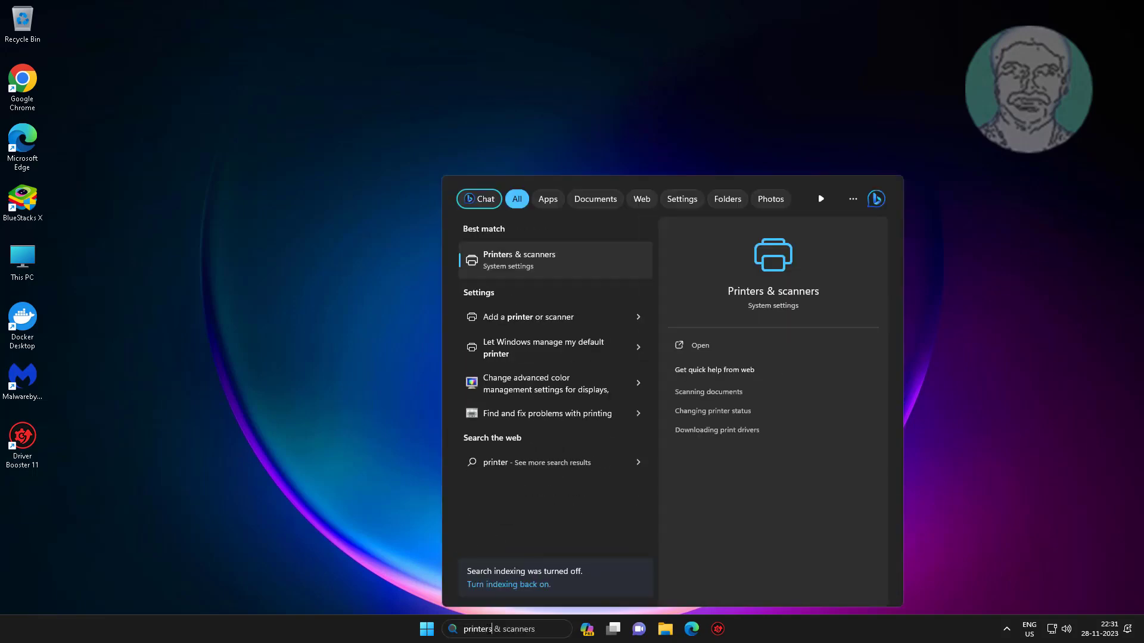
type("& scanners")
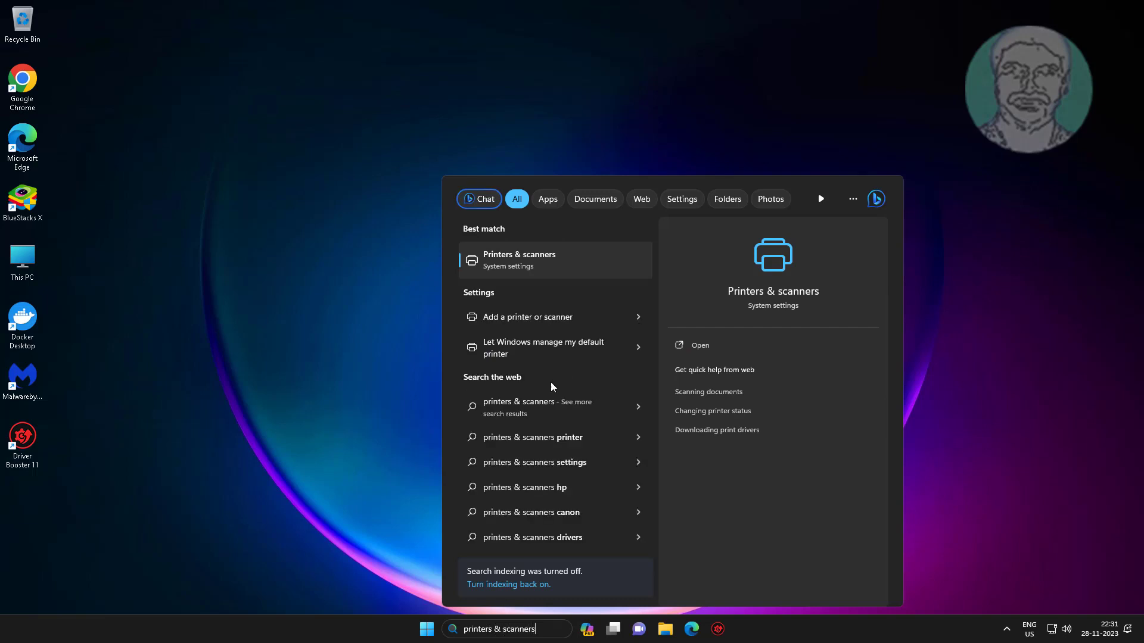
left_click(534, 261)
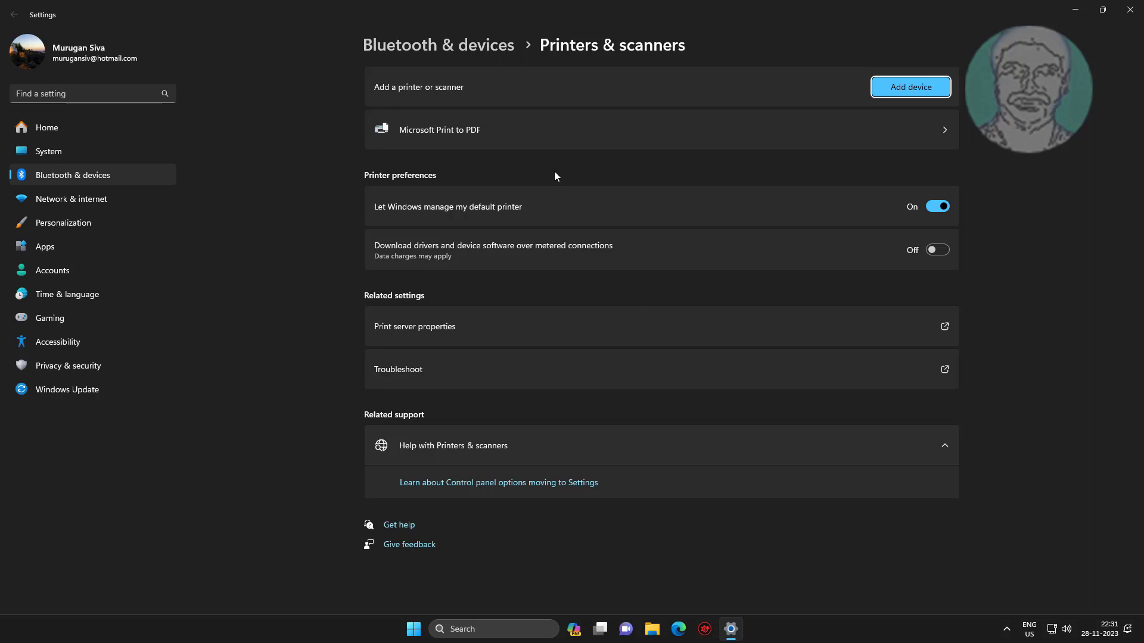
left_click(459, 127)
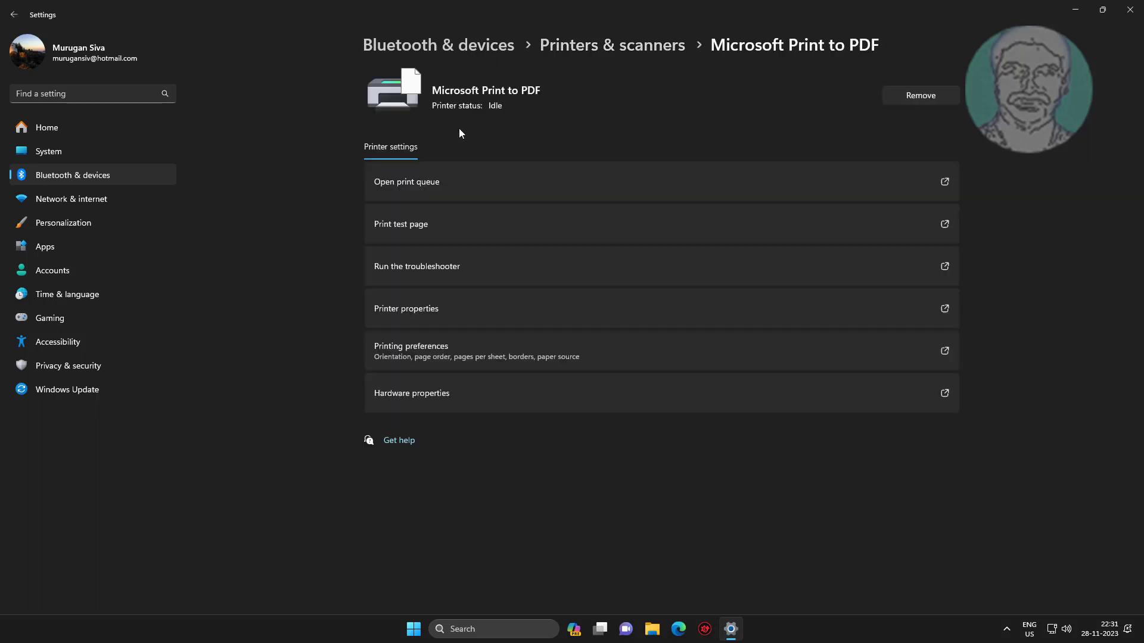